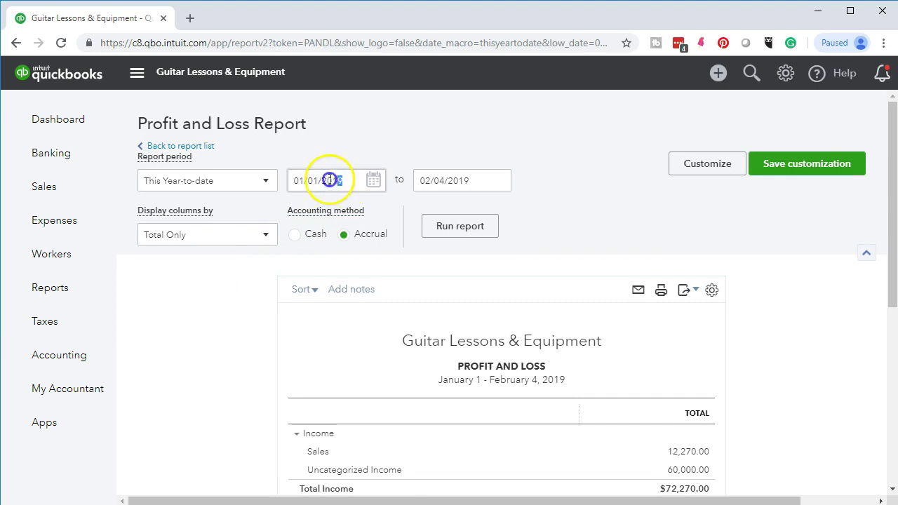
# Run the Profit and Loss for 01/01/2019–02/28/2019 and scroll through its income and expense totals.
pyautogui.write('01/01/2019')
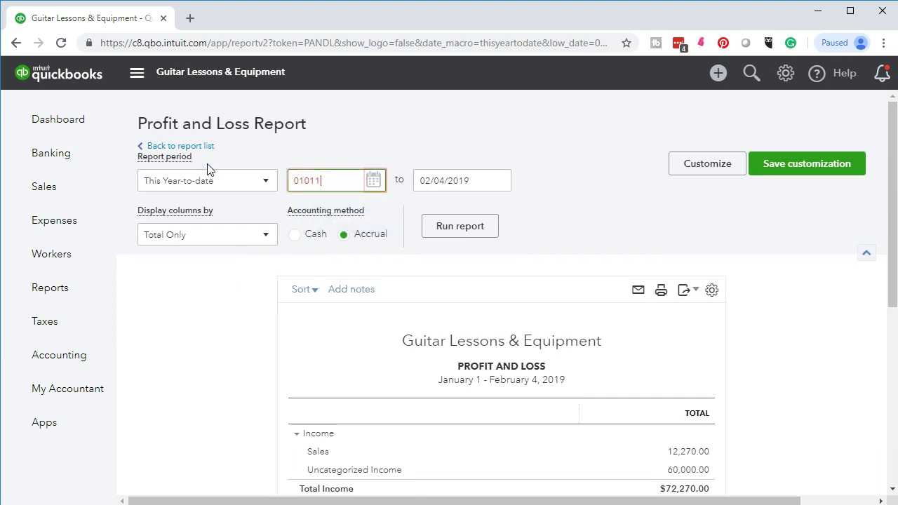
pyautogui.press('Tab')
pyautogui.write('02/28/2019')
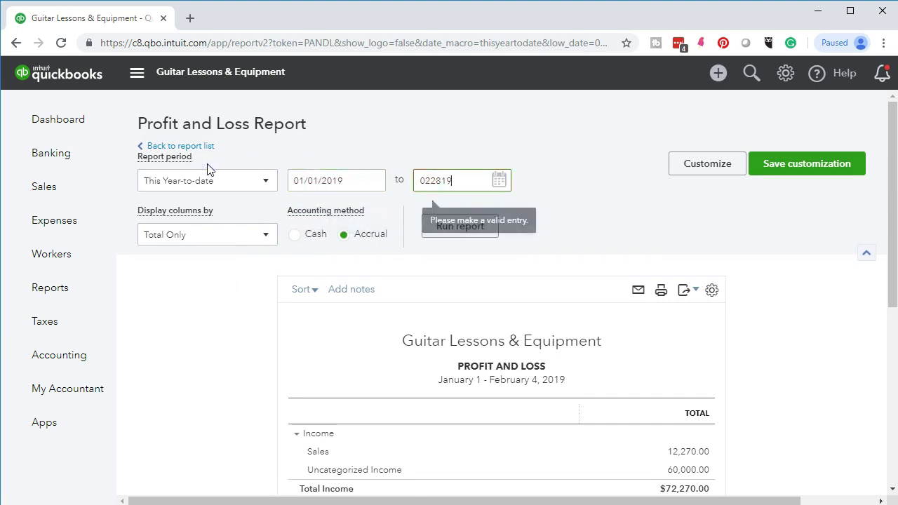
pyautogui.press('Tab')
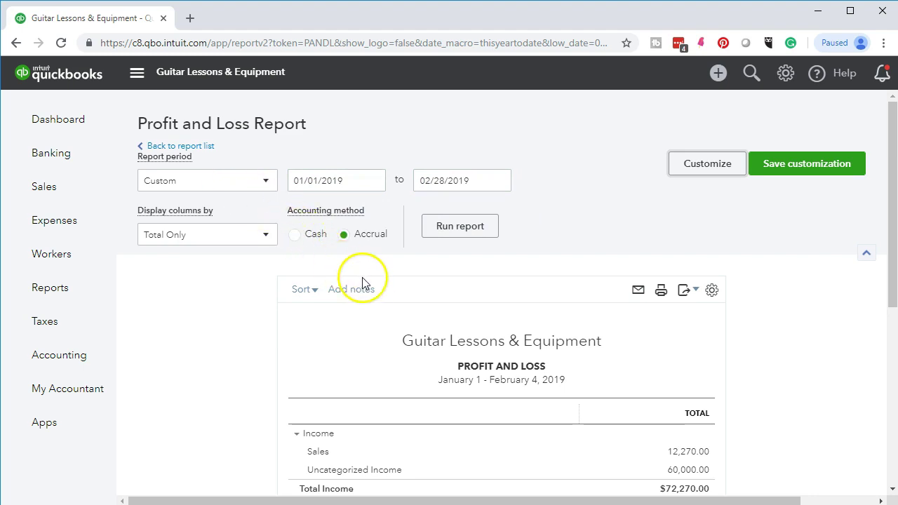
pyautogui.click(429, 230)
pyautogui.scroll(-3, 306, 303)
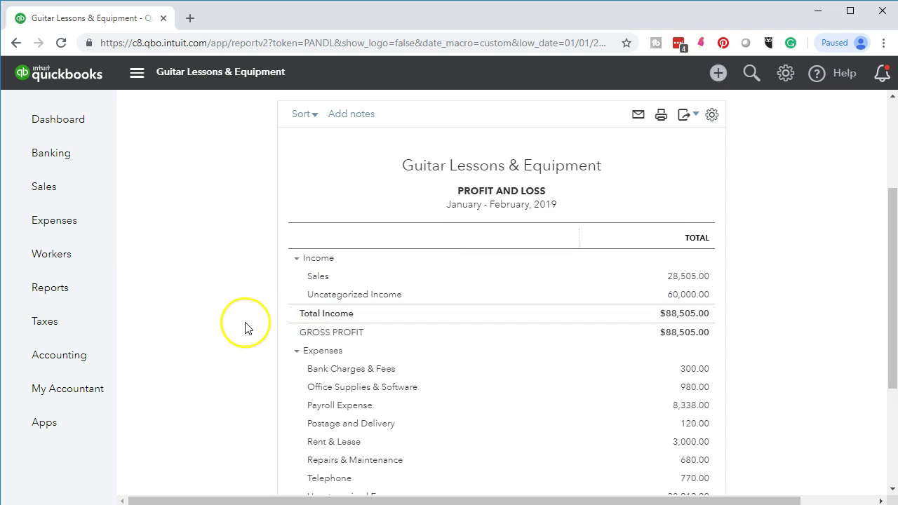
pyautogui.scroll(-1, 245, 327)
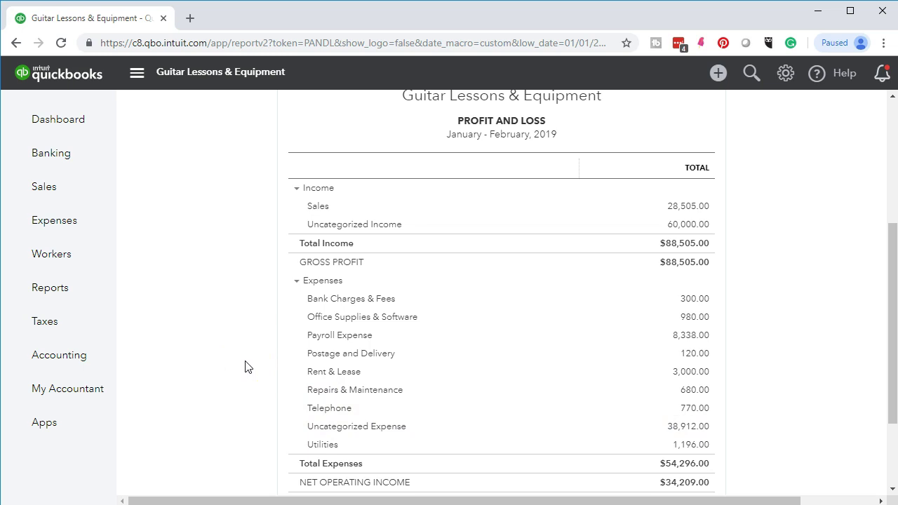
pyautogui.click(639, 504)
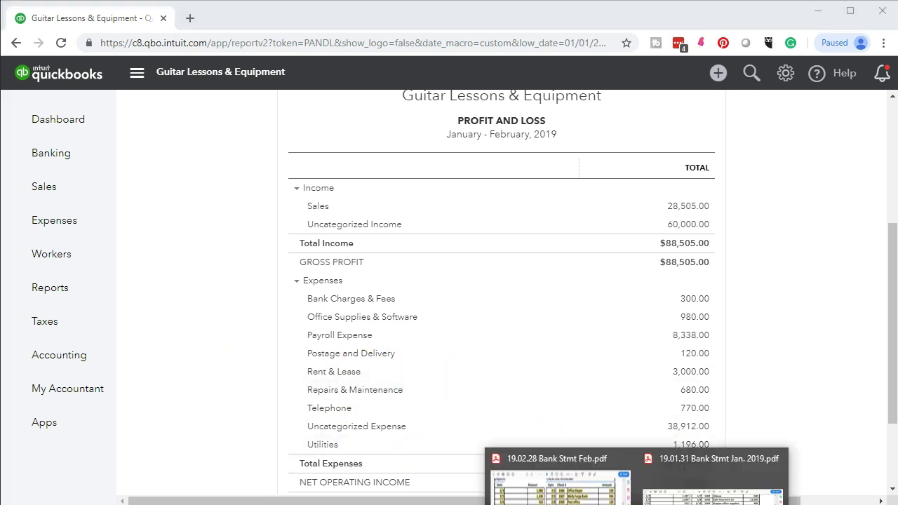
# Scroll through the January statement's checks, then return to the February statement showing check 1007.
pyautogui.click(557, 480)
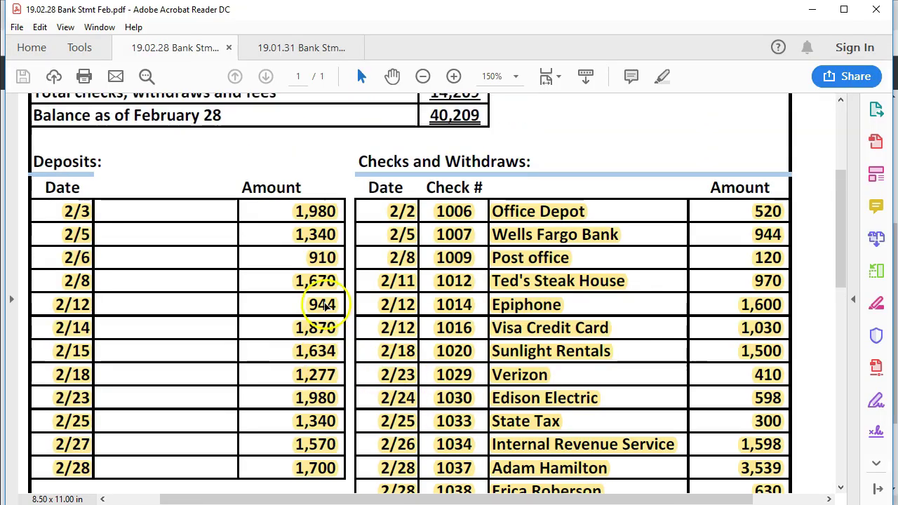
pyautogui.scroll(1, 324, 306)
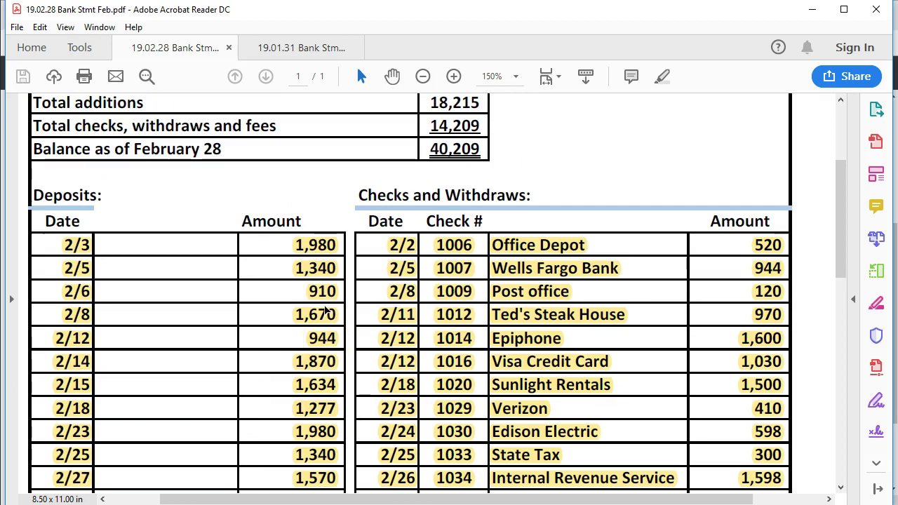
pyautogui.click(301, 46)
pyautogui.scroll(7, 297, 260)
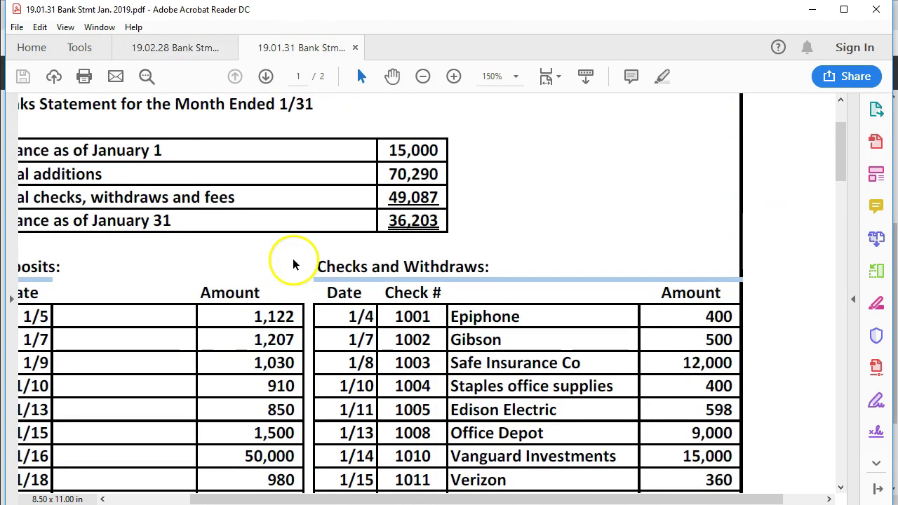
pyautogui.moveTo(414, 498); pyautogui.dragTo(401, 499)
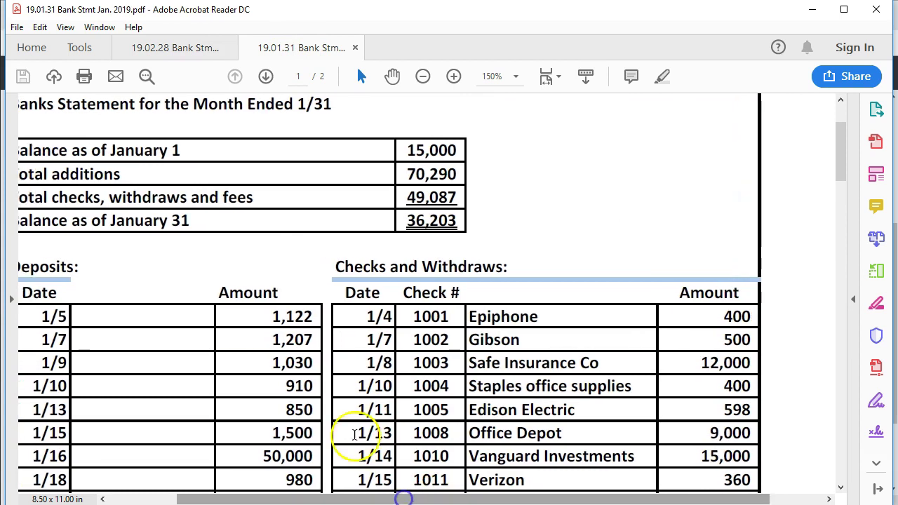
pyautogui.scroll(-2, 361, 445)
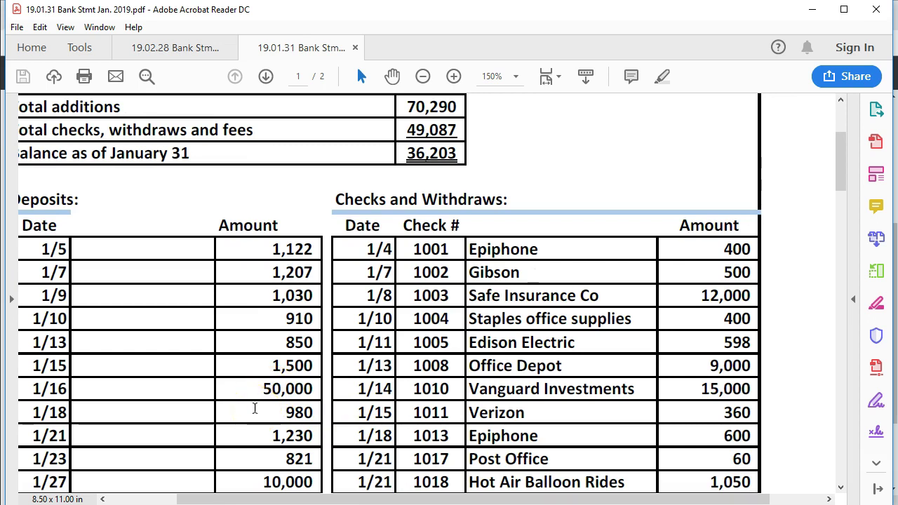
pyautogui.moveTo(337, 498); pyautogui.dragTo(323, 498)
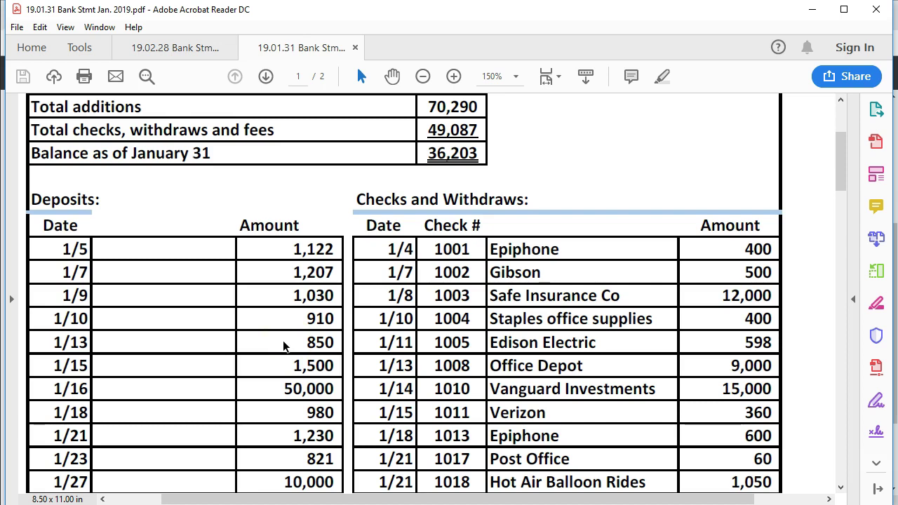
pyautogui.click(180, 48)
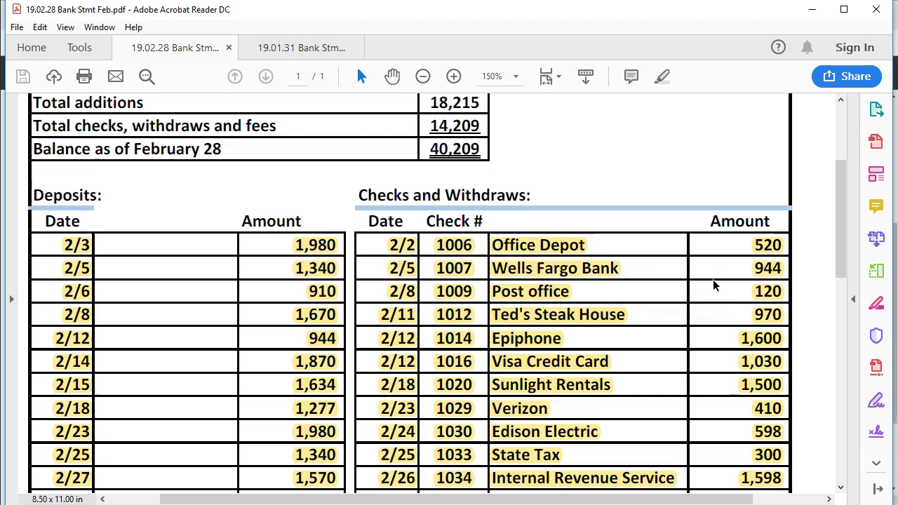
pyautogui.click(498, 504)
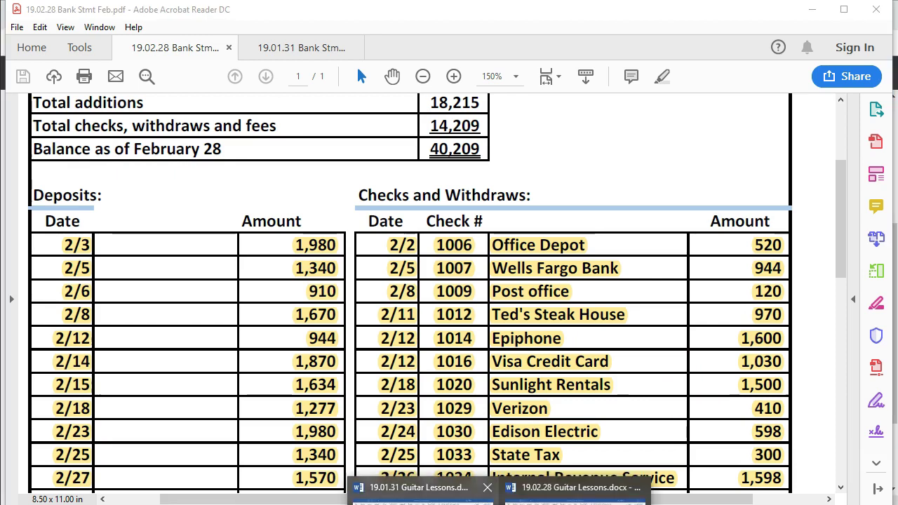
# Read the January open items list from the top, then switch to the eight-item February list.
pyautogui.click(421, 494)
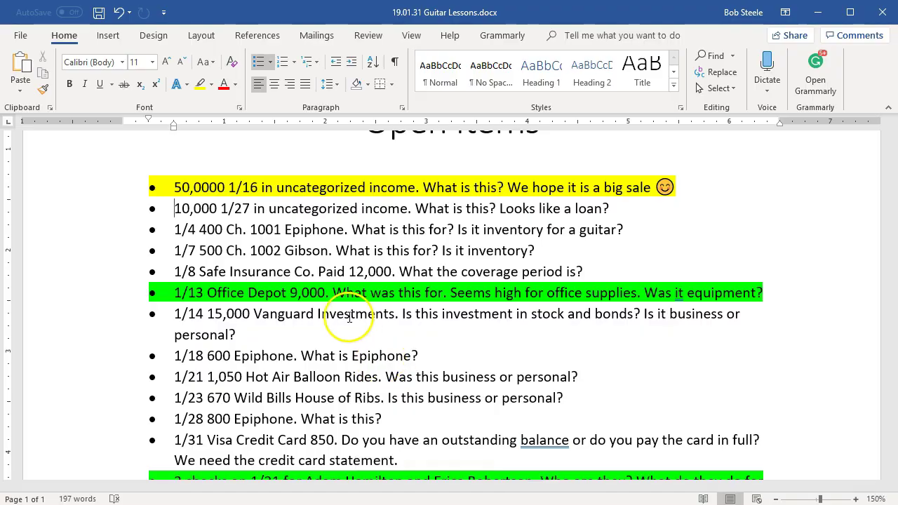
pyautogui.scroll(2, 221, 311)
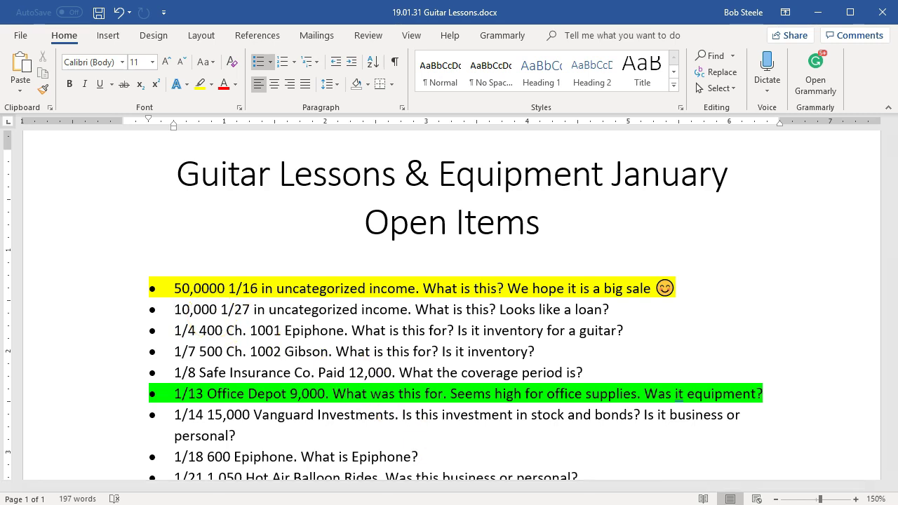
pyautogui.click(499, 504)
pyautogui.click(572, 489)
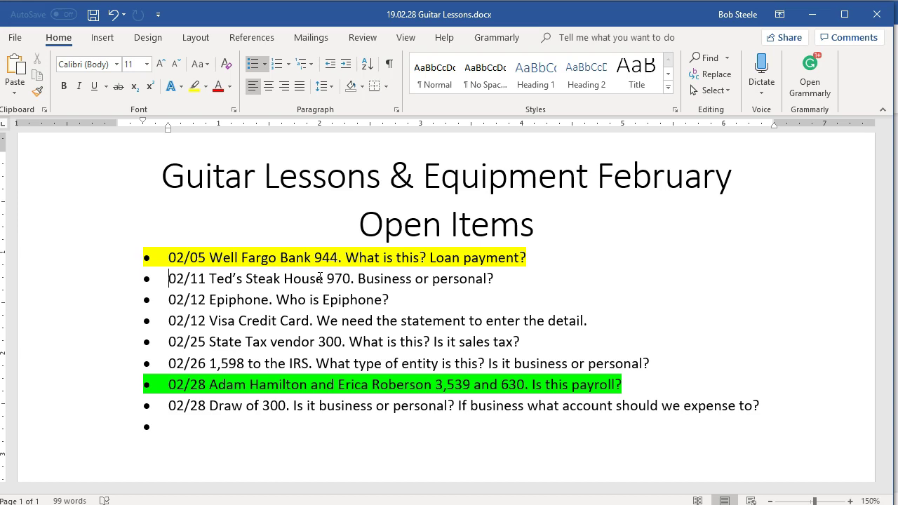
# Minimize the February and January open-items documents and the Acrobat statement viewer.
pyautogui.click(811, 15)
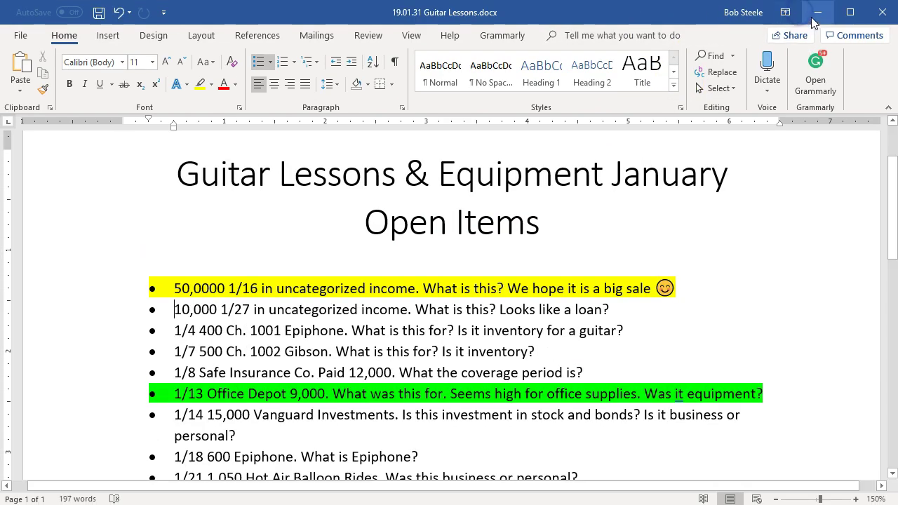
pyautogui.click(813, 19)
pyautogui.click(812, 11)
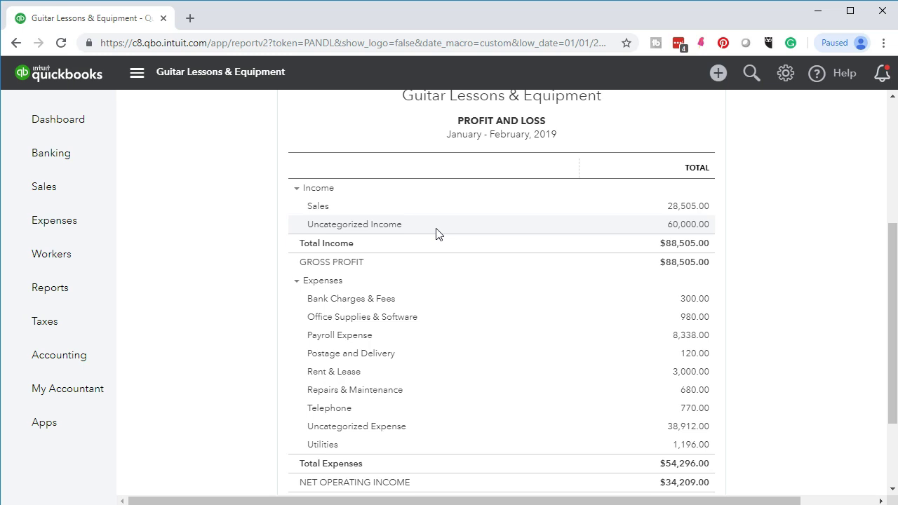
# Drill into Uncategorized Income 60,000.00 and open the 01/16/2019 $50,000.00 deposit.
pyautogui.click(453, 215)
pyautogui.click(677, 226)
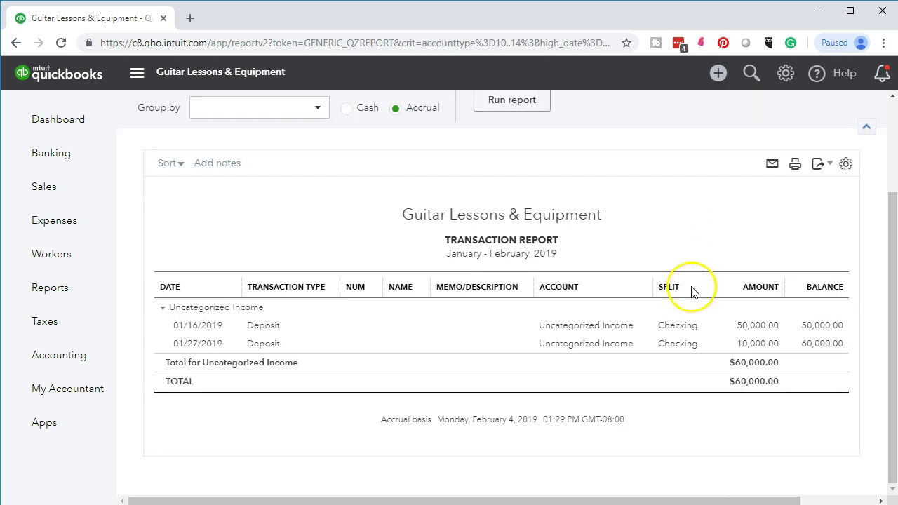
pyautogui.click(756, 326)
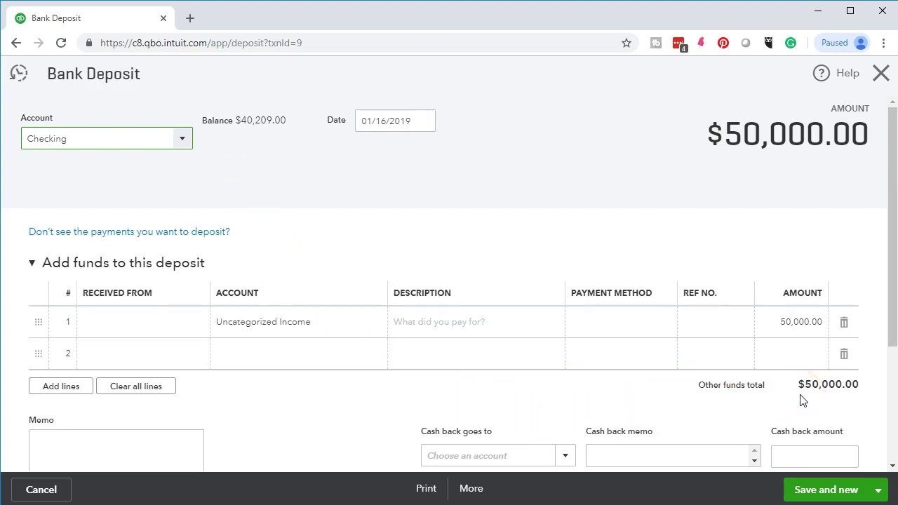
# Recode the deposit's first line from Uncategorized Income to Loan Payable.
pyautogui.click(301, 333)
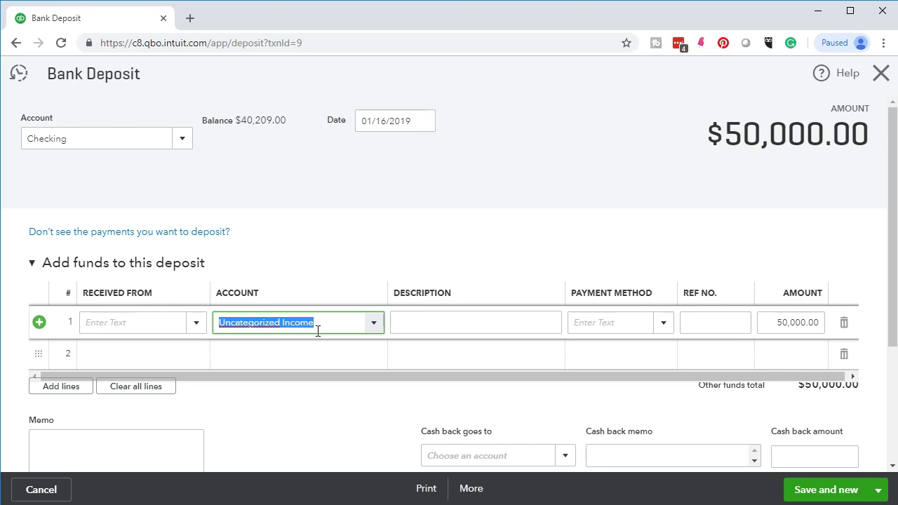
pyautogui.press('BackSpace')
pyautogui.write('Loan Payable')
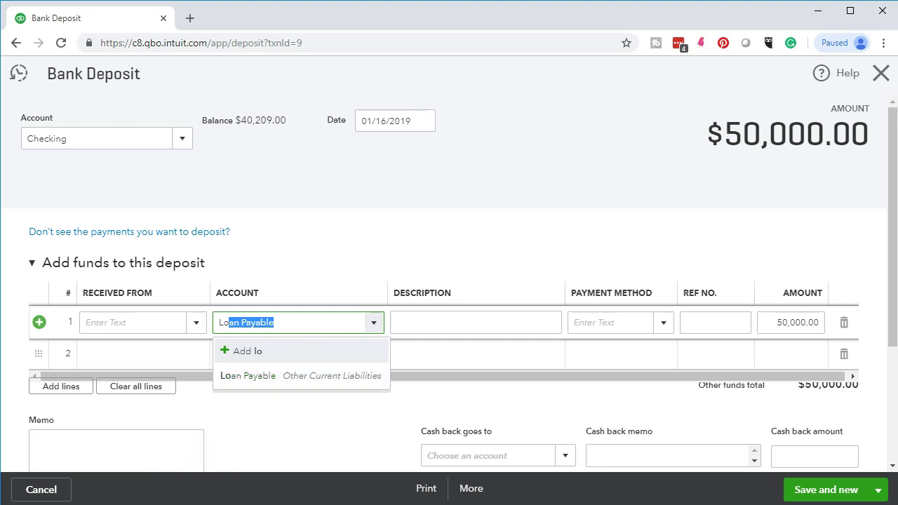
pyautogui.click(231, 346)
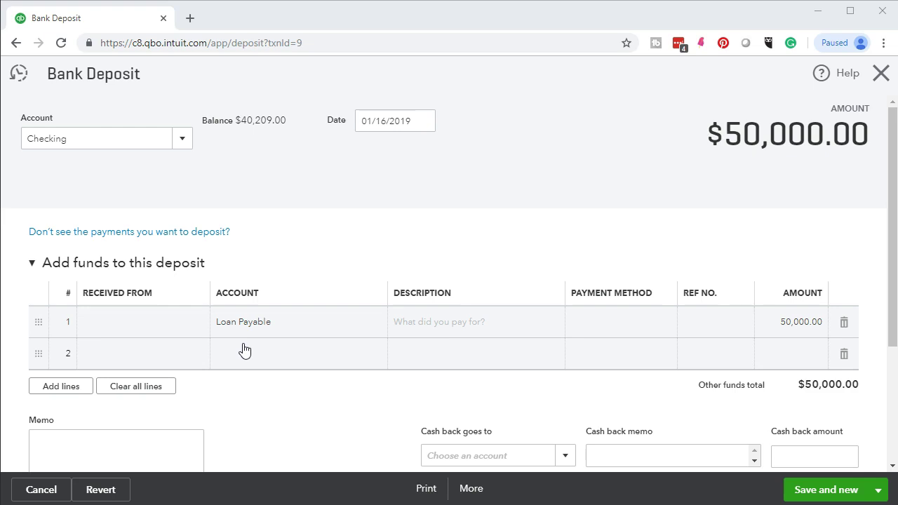
pyautogui.click(250, 339)
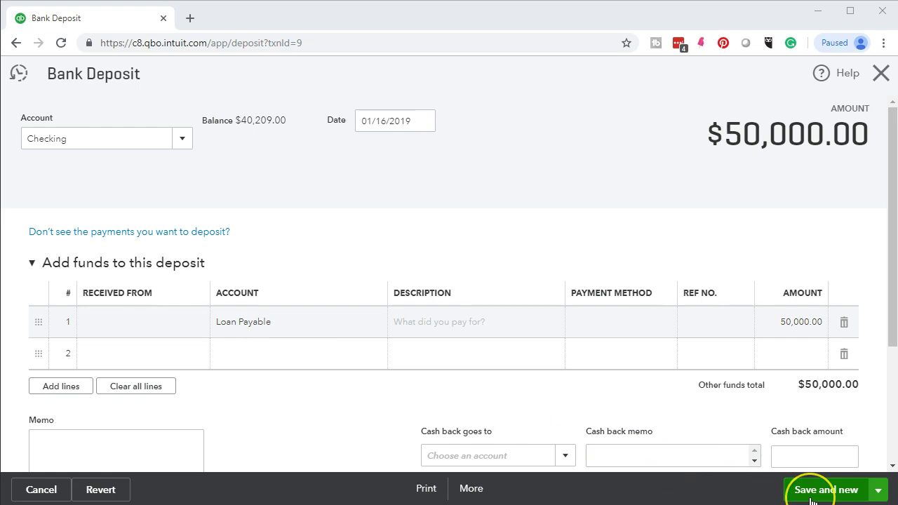
# Save and close the $50,000.00 deposit, confirming the edit to the reconciled transaction.
pyautogui.click(878, 491)
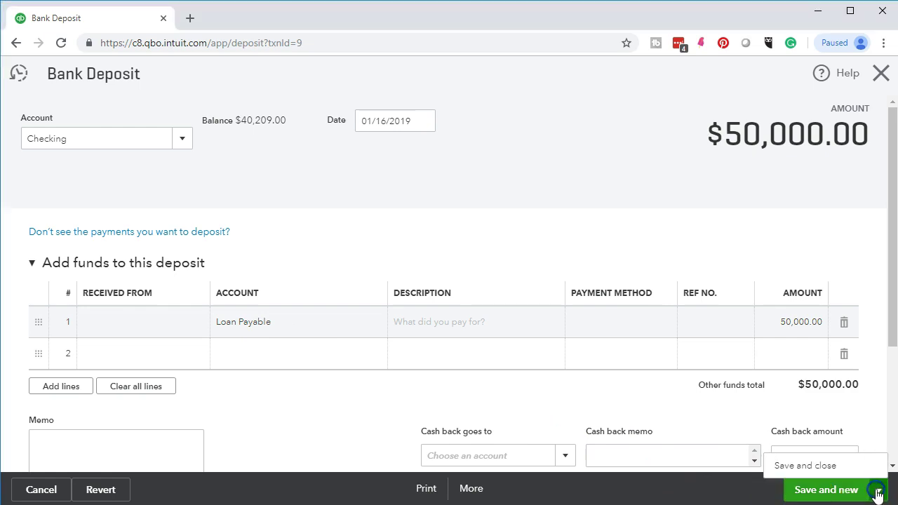
pyautogui.click(797, 466)
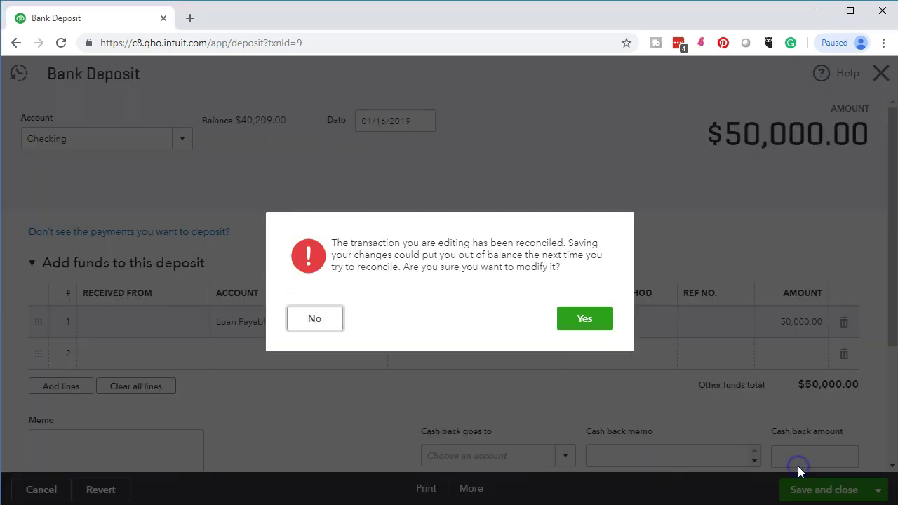
pyautogui.click(587, 320)
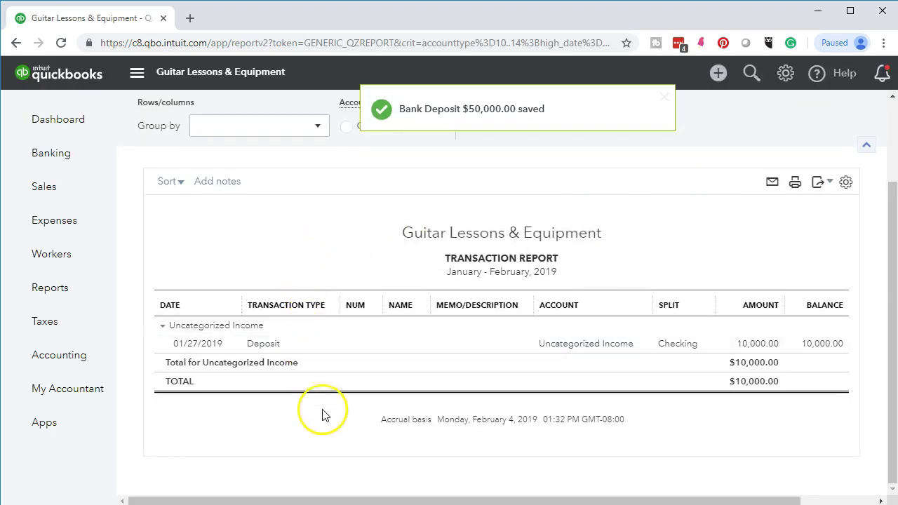
pyautogui.scroll(1, 323, 416)
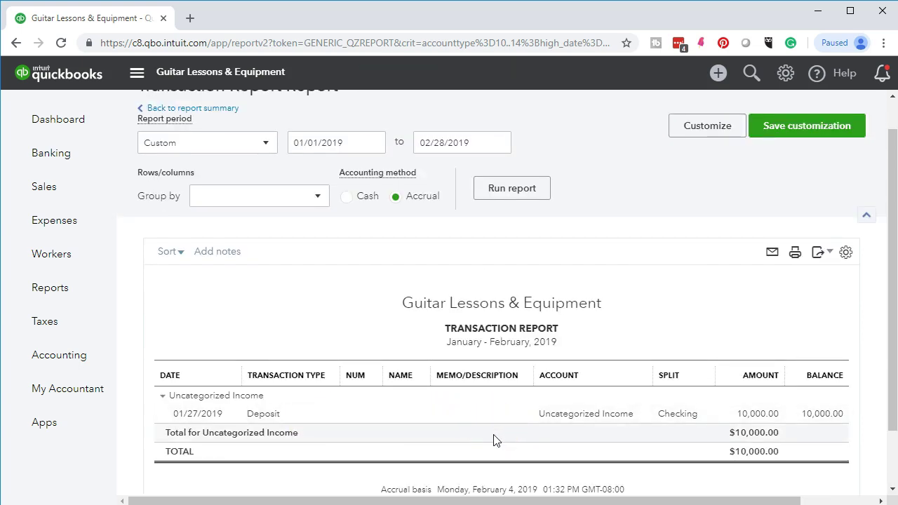
# Return to the P&L summary, now showing Uncategorized Income 10,000.00 and net operating income -$15,791.00.
pyautogui.scroll(1, 416, 373)
pyautogui.click(219, 148)
pyautogui.scroll(-3, 250, 304)
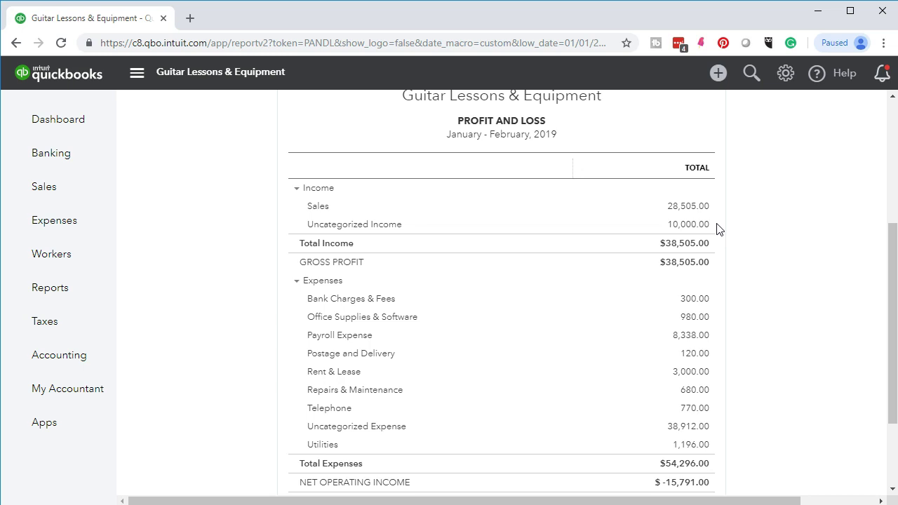
pyautogui.rightClick(117, 23)
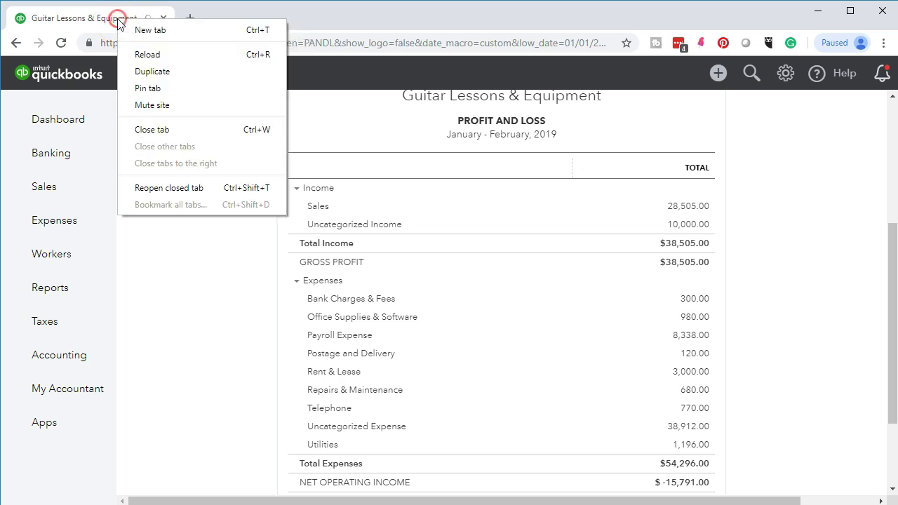
# Duplicate the Profit and Loss tab, reorder the tabs, and open the Balance Sheet report.
pyautogui.click(147, 72)
pyautogui.moveTo(100, 18); pyautogui.dragTo(301, 36)
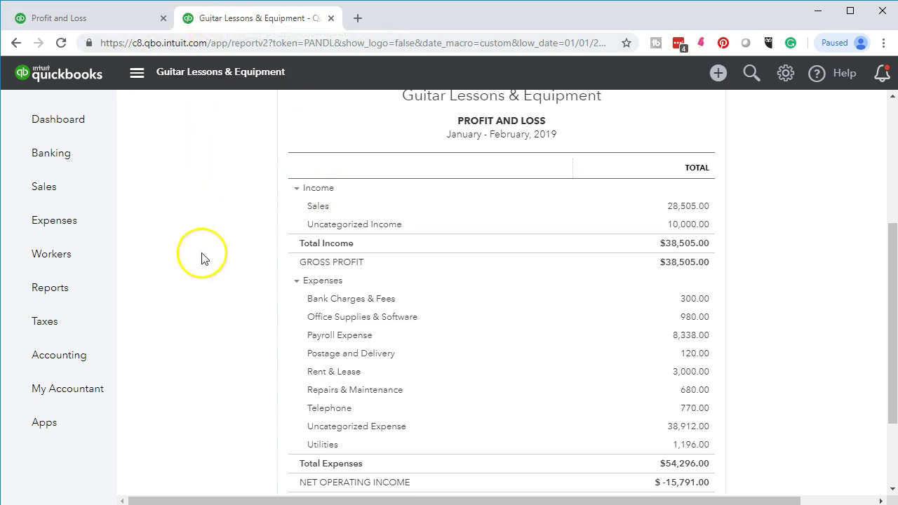
pyautogui.click(58, 289)
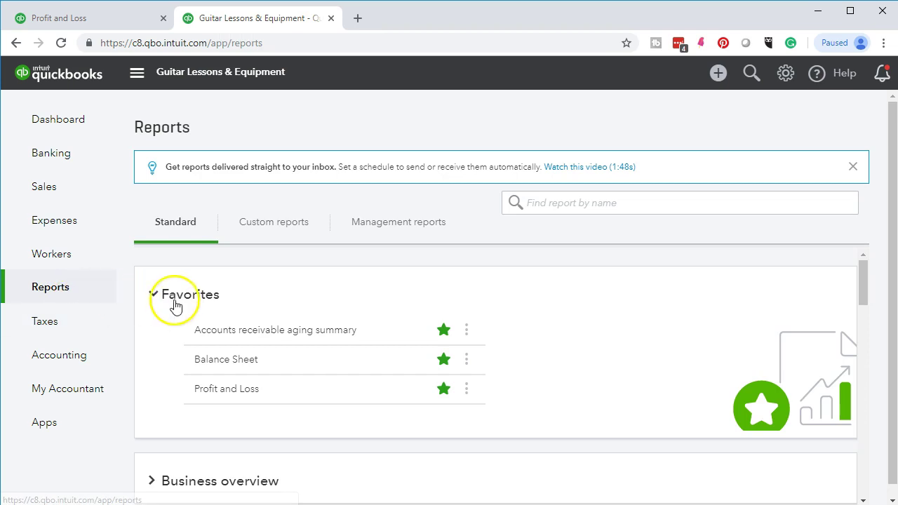
pyautogui.click(223, 361)
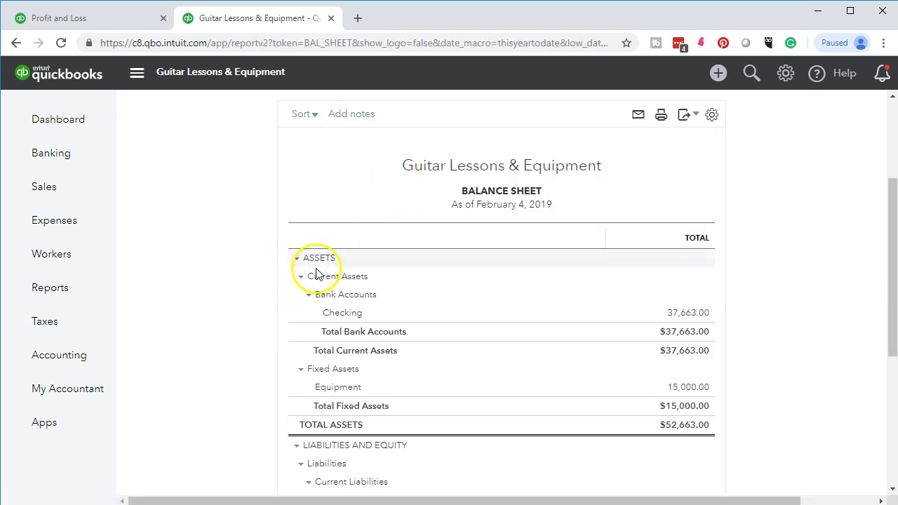
# Run the Balance Sheet for 01/01/2019–02/28/2019, showing Loan Payable 56,000.00 and Checking 40,209.00.
pyautogui.scroll(2, 318, 270)
pyautogui.click(342, 184)
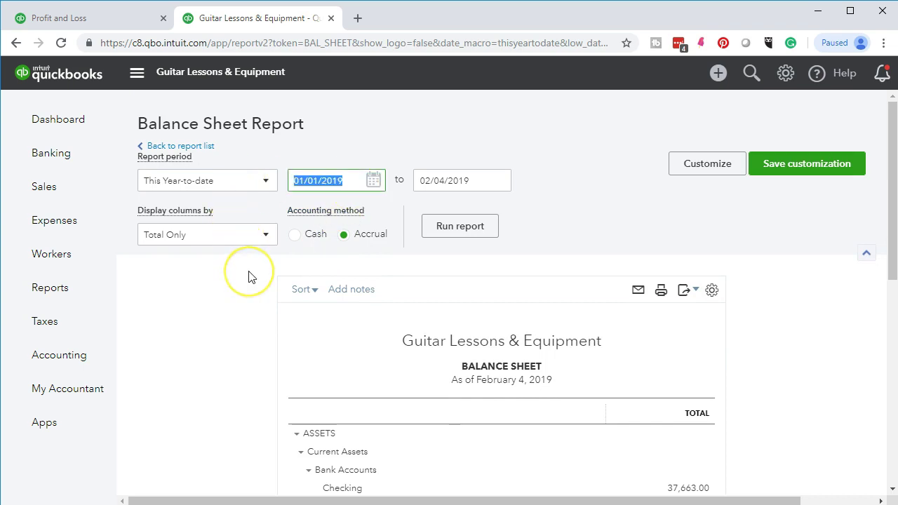
pyautogui.write('01/01/2019')
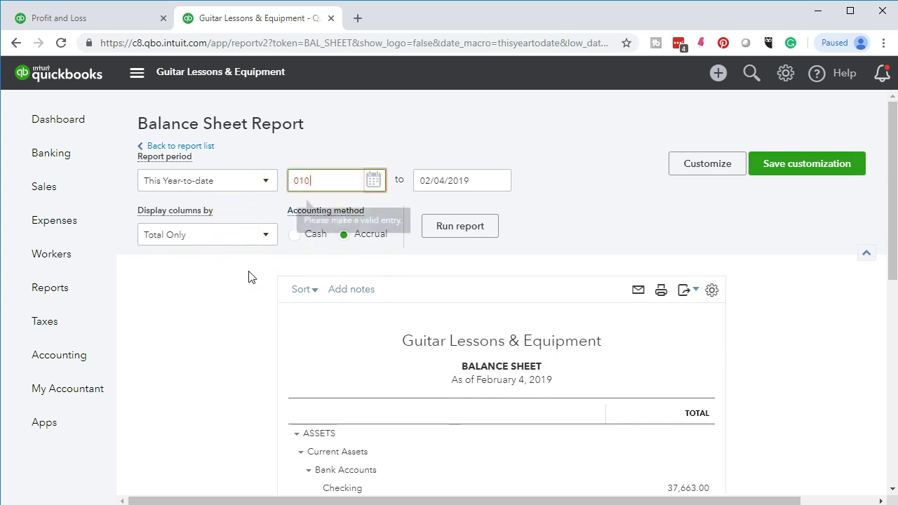
pyautogui.press('Tab')
pyautogui.write('02/28/2019')
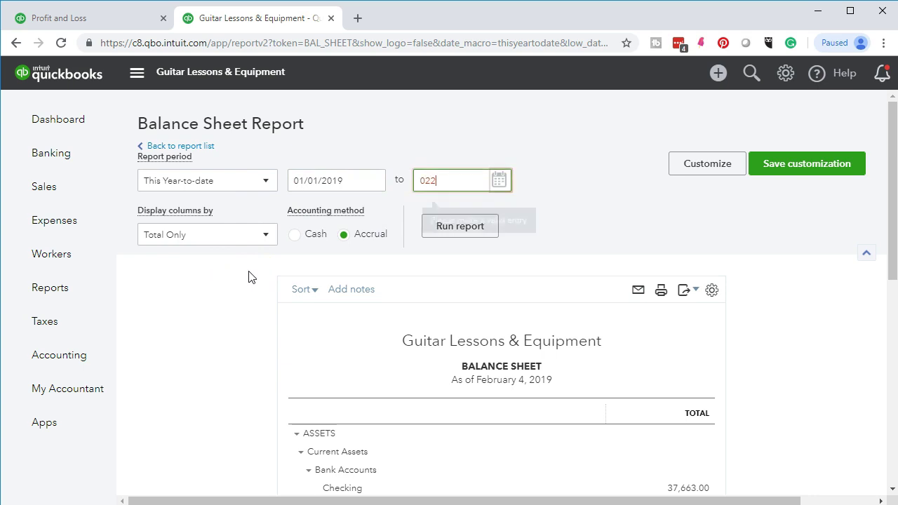
pyautogui.press('Tab')
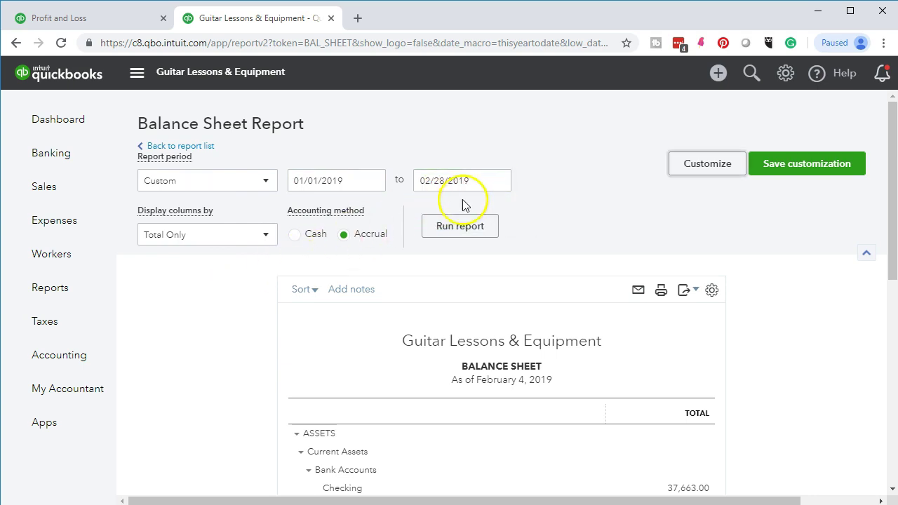
pyautogui.click(495, 235)
pyautogui.scroll(-3, 495, 239)
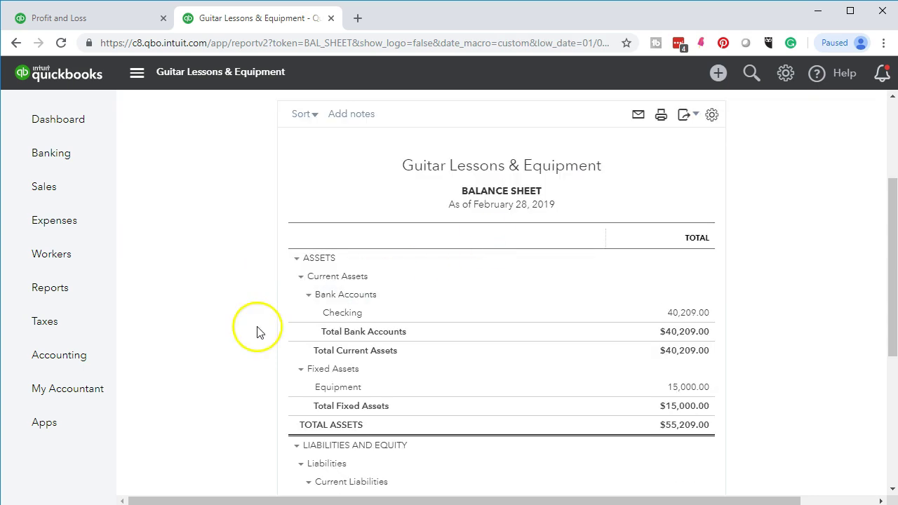
pyautogui.scroll(-3, 237, 344)
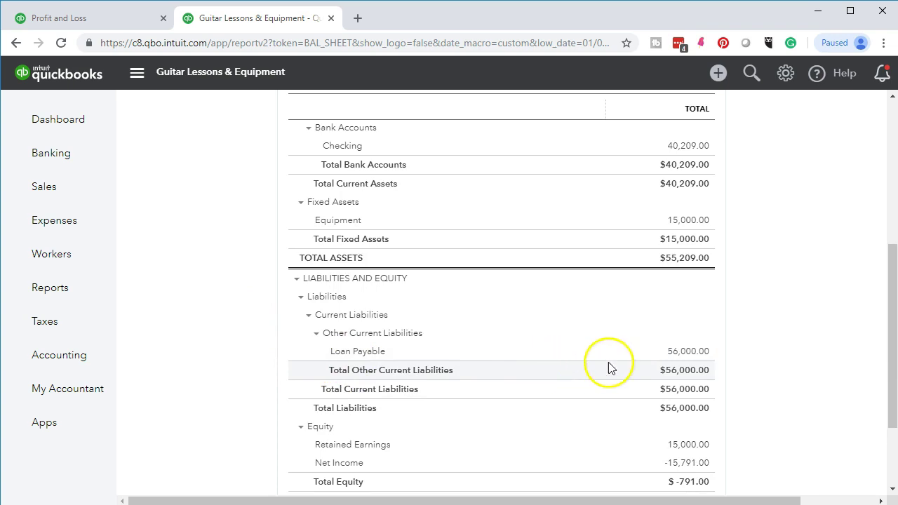
pyautogui.click(694, 355)
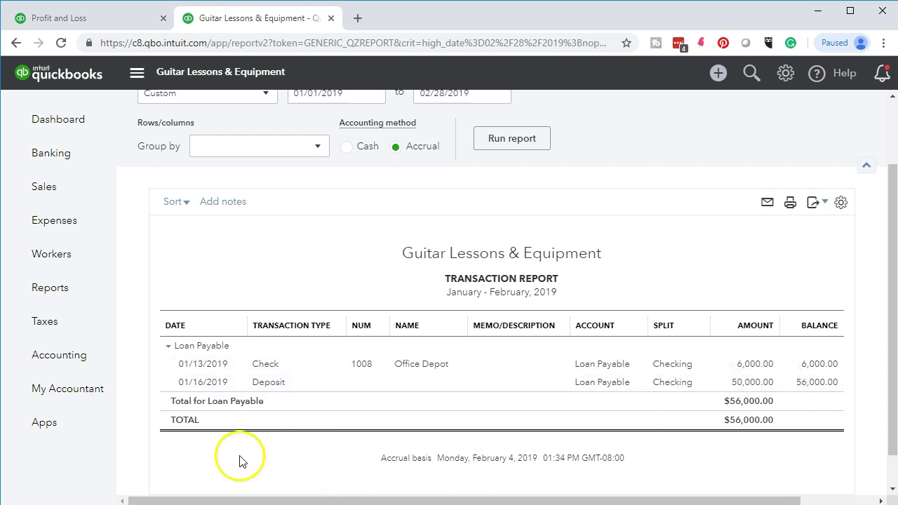
pyautogui.scroll(2, 238, 460)
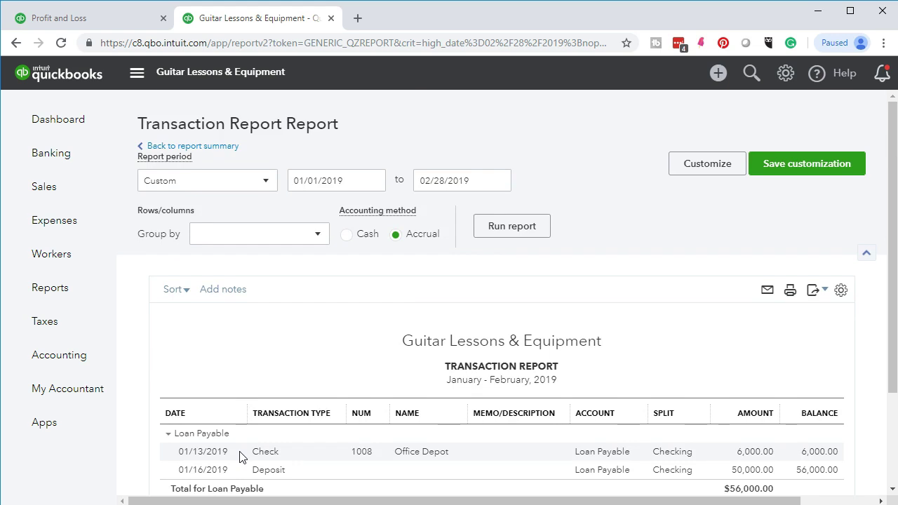
pyautogui.click(219, 147)
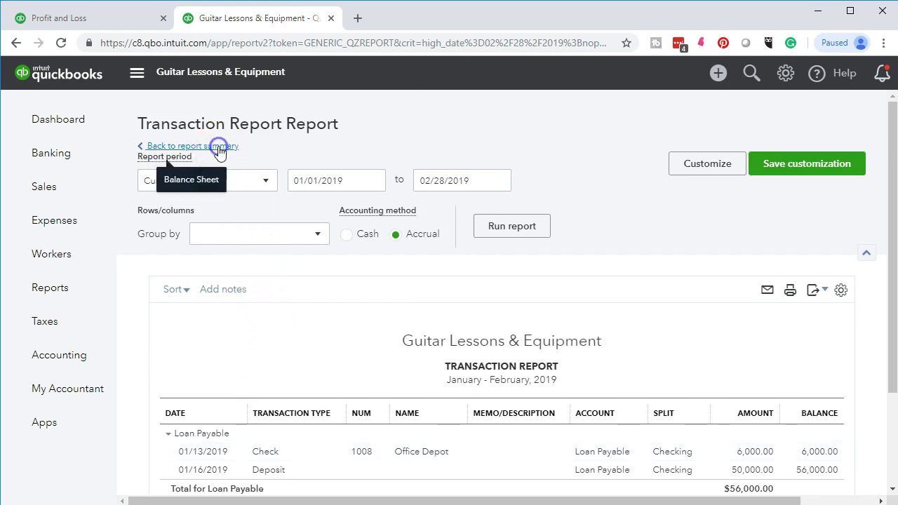
pyautogui.scroll(-5, 234, 168)
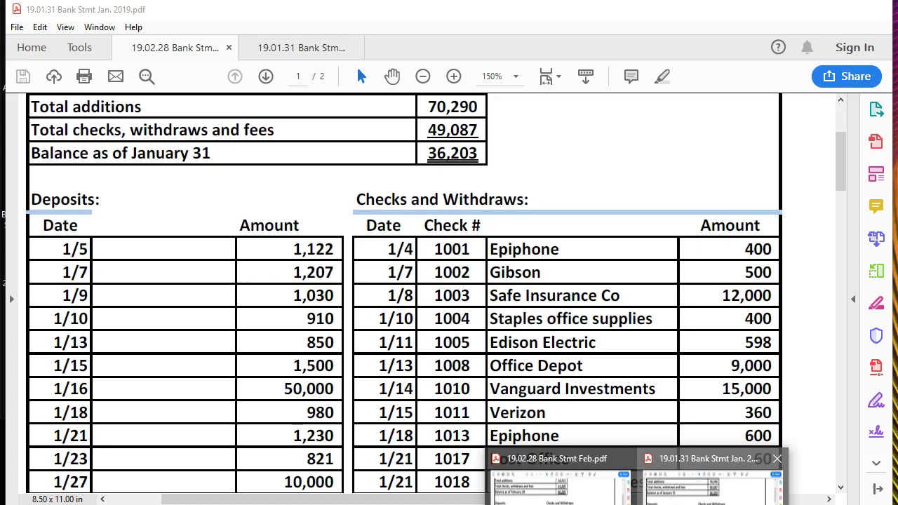
pyautogui.click(723, 463)
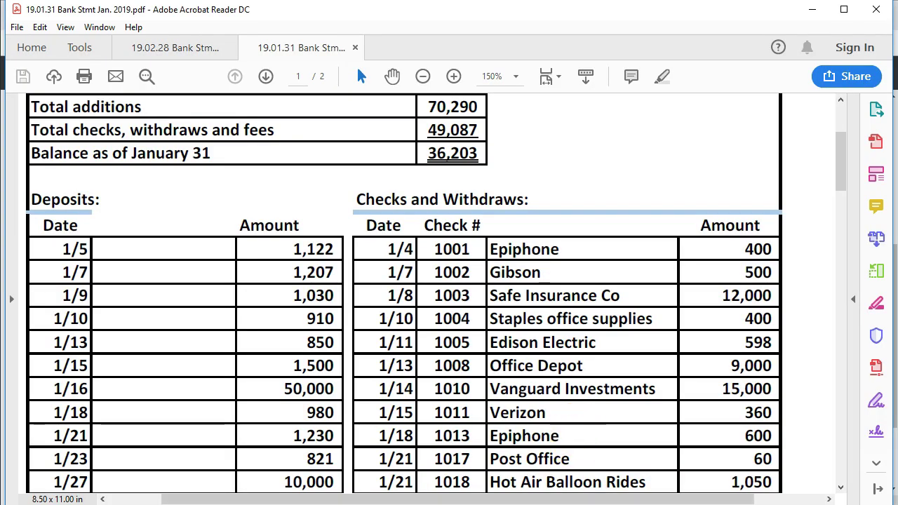
# Bring up the February open items list, then inspect the B4 payment formula in Loan Payments.xlsx.
pyautogui.moveTo(501, 504)
pyautogui.click(569, 487)
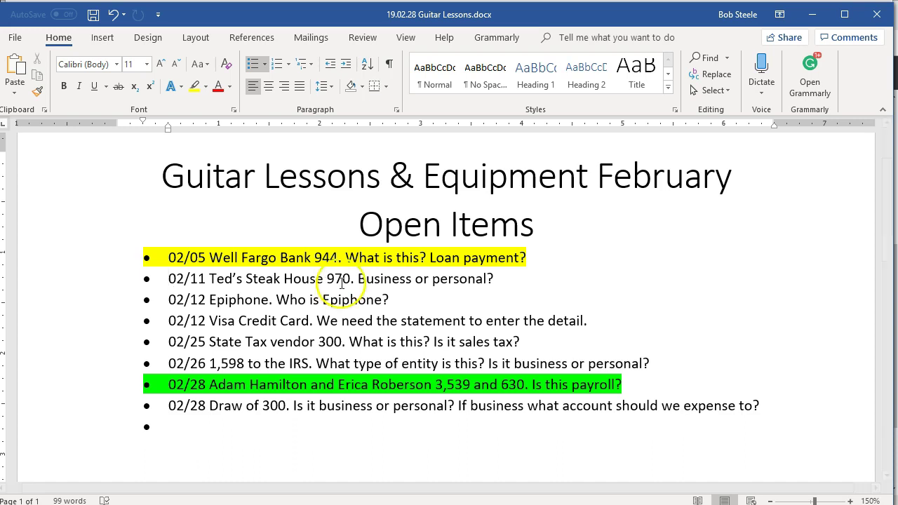
pyautogui.hotkey('alt', 'Tab')
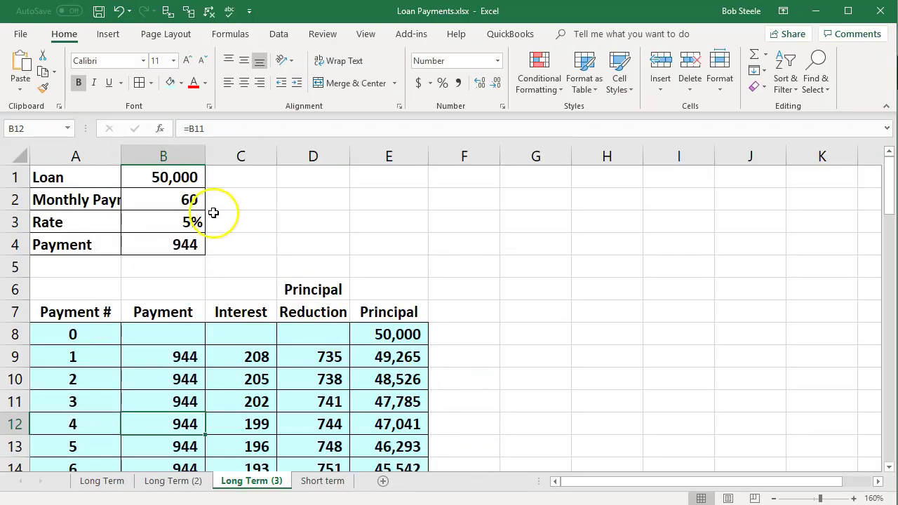
pyautogui.click(185, 243)
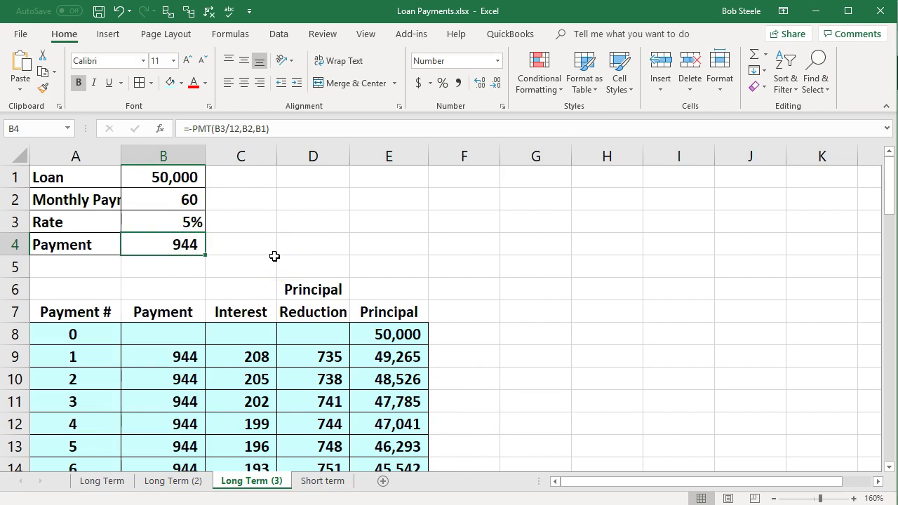
# Check the payment, interest and principal formulas and payment 2's remaining principal, then minimize Excel.
pyautogui.scroll(-1, 273, 257)
pyautogui.click(182, 289)
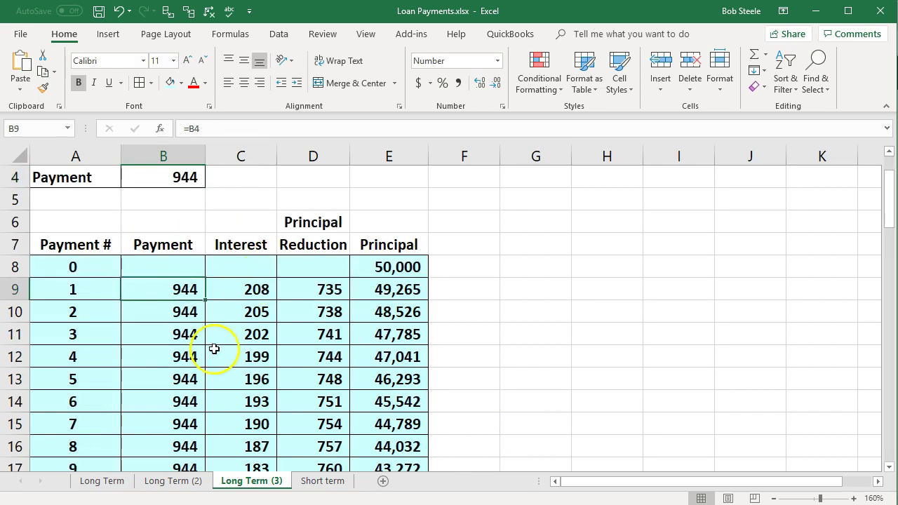
pyautogui.click(252, 286)
pyautogui.click(294, 319)
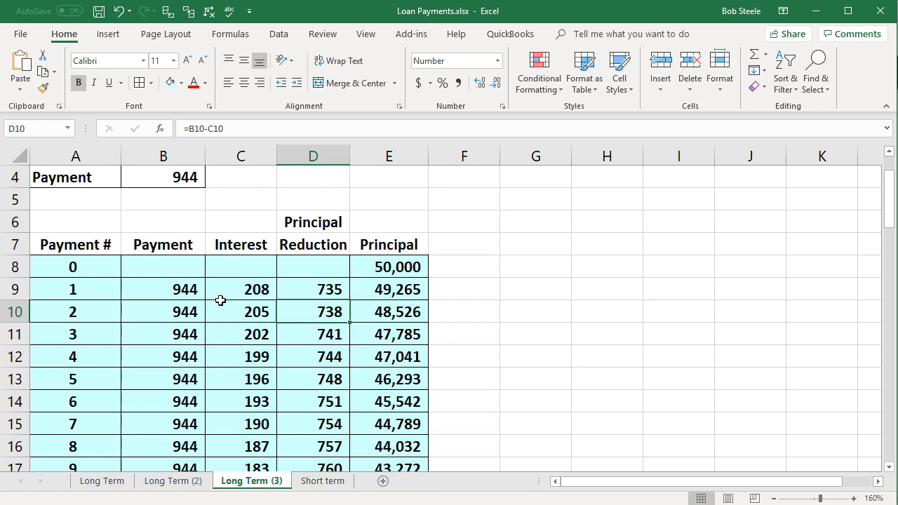
pyautogui.click(356, 311)
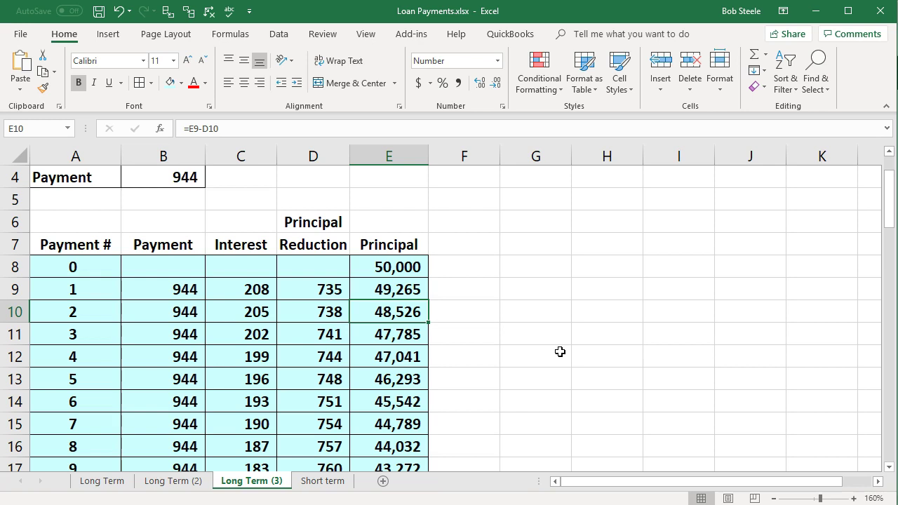
pyautogui.click(816, 11)
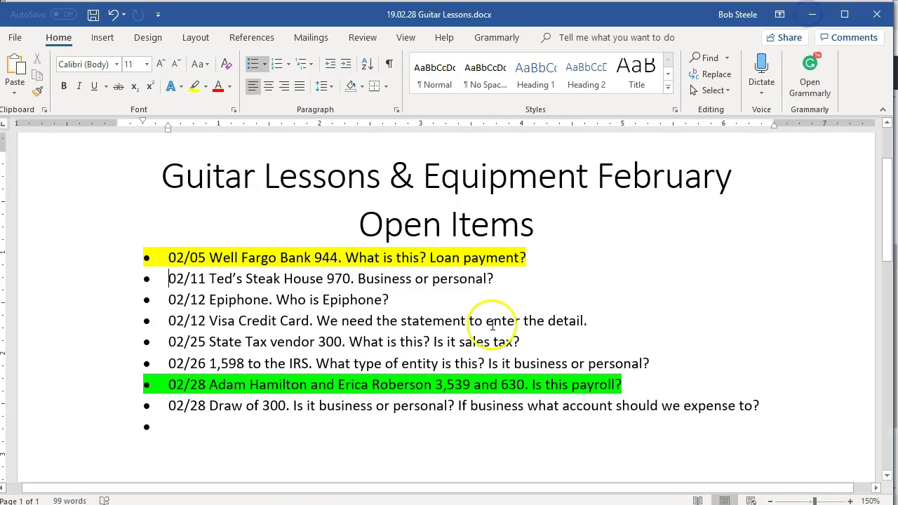
# Minimize the Word open items list and the Adobe Reader bank statement to return to QuickBooks.
pyautogui.click(816, 14)
pyautogui.click(816, 11)
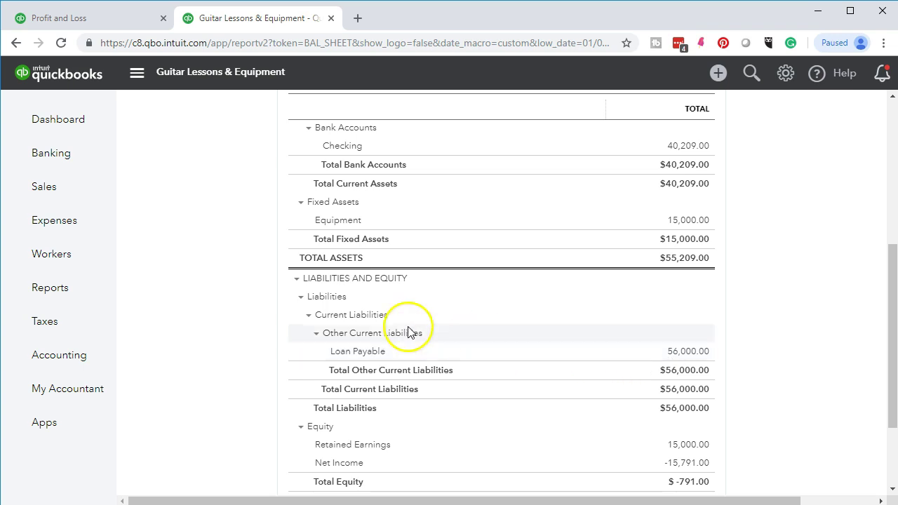
# Drill from the 38,912.00 Uncategorized Expense on the Profit and Loss into check 1007 for 944.00.
pyautogui.click(128, 23)
pyautogui.scroll(-2, 196, 372)
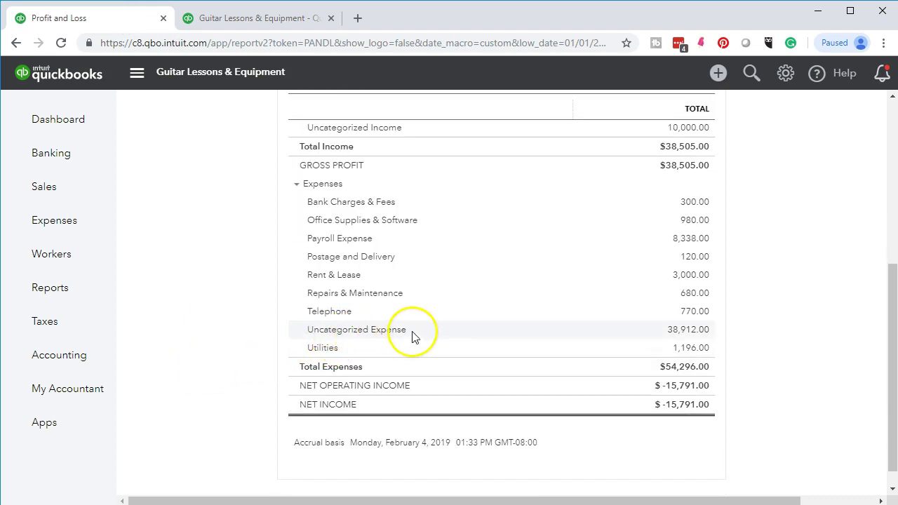
pyautogui.click(670, 335)
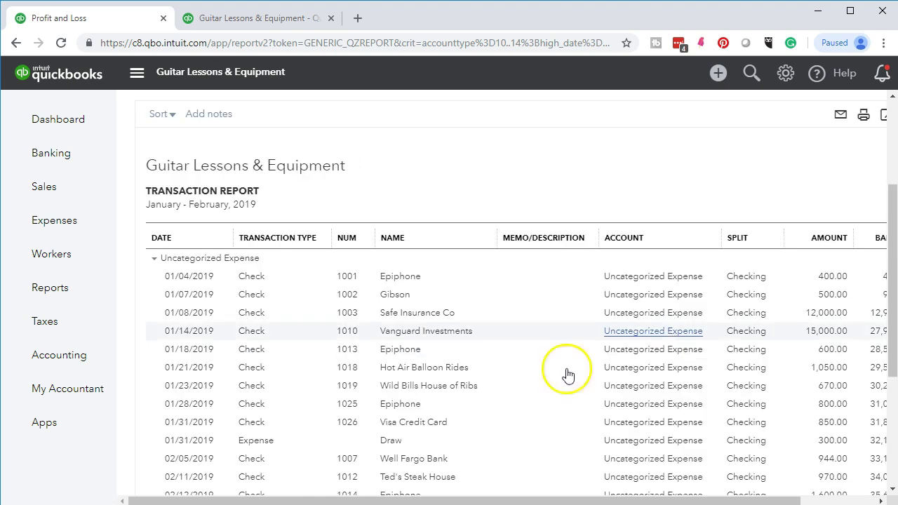
pyautogui.click(136, 74)
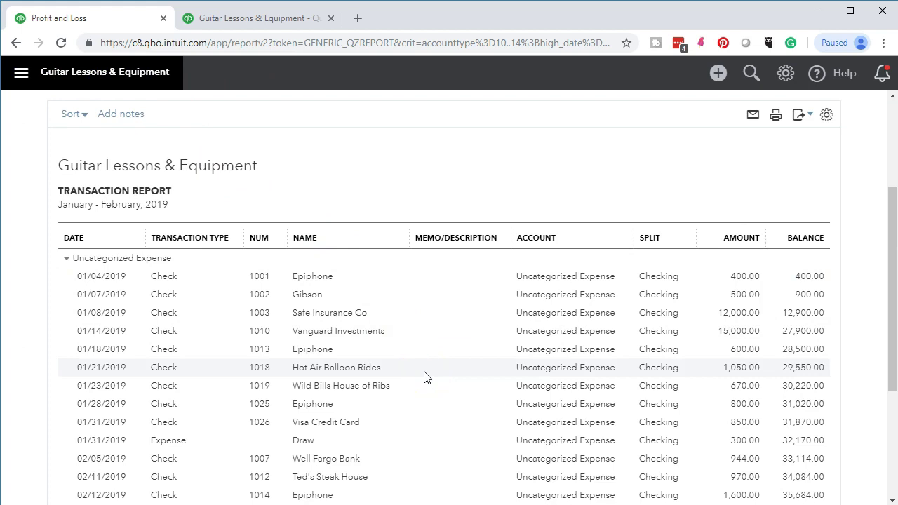
pyautogui.scroll(-1, 425, 377)
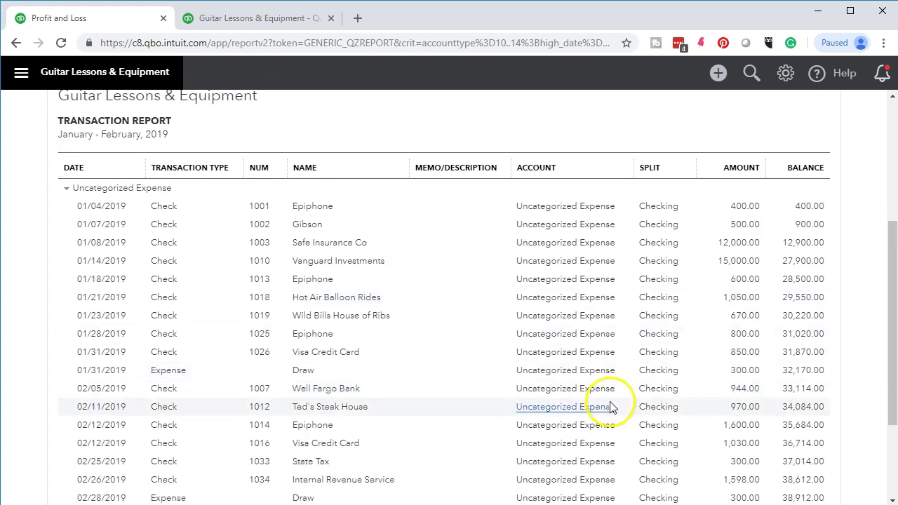
pyautogui.click(734, 397)
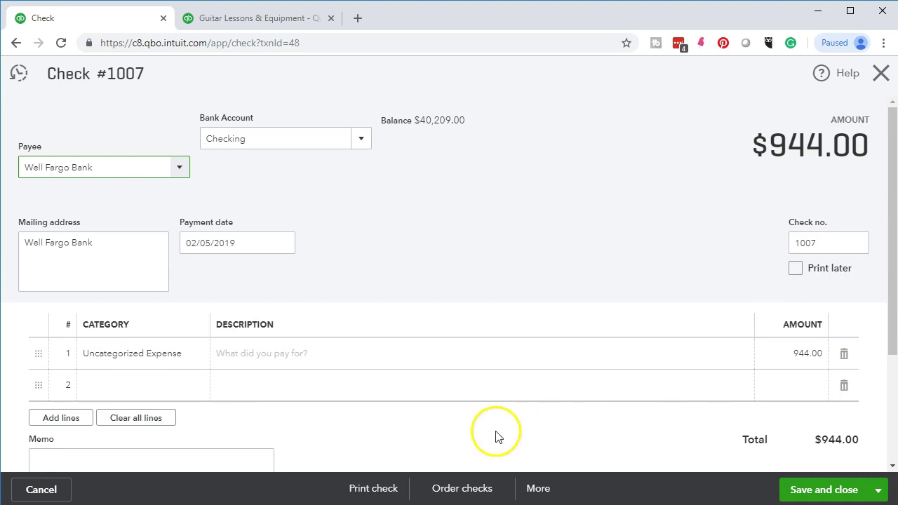
# Change check 1007's category to Loan Payable and save it, accepting the reconciled-transaction warning.
pyautogui.click(190, 358)
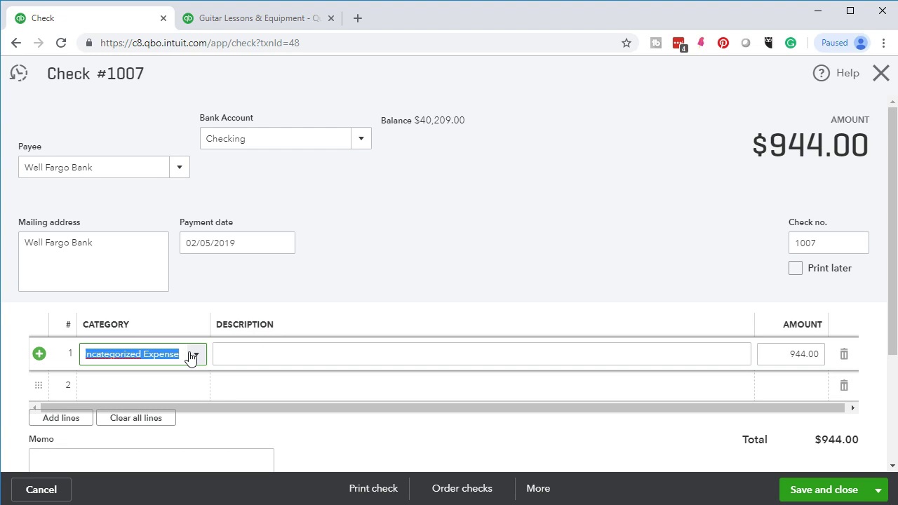
pyautogui.write('Loan Payable')
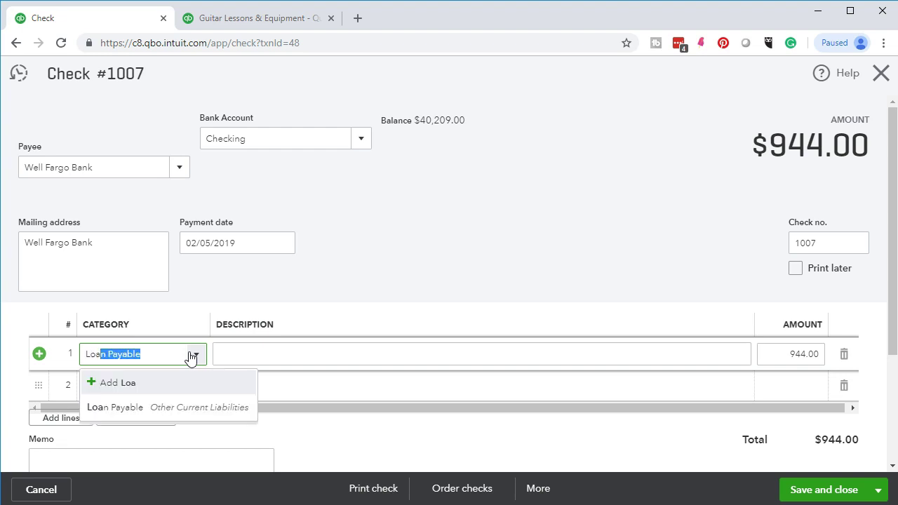
pyautogui.press('Tab')
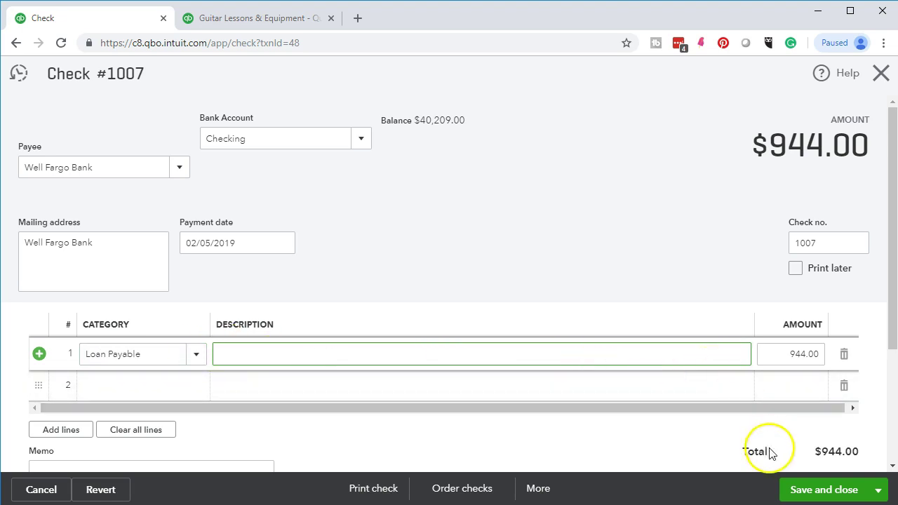
pyautogui.click(791, 489)
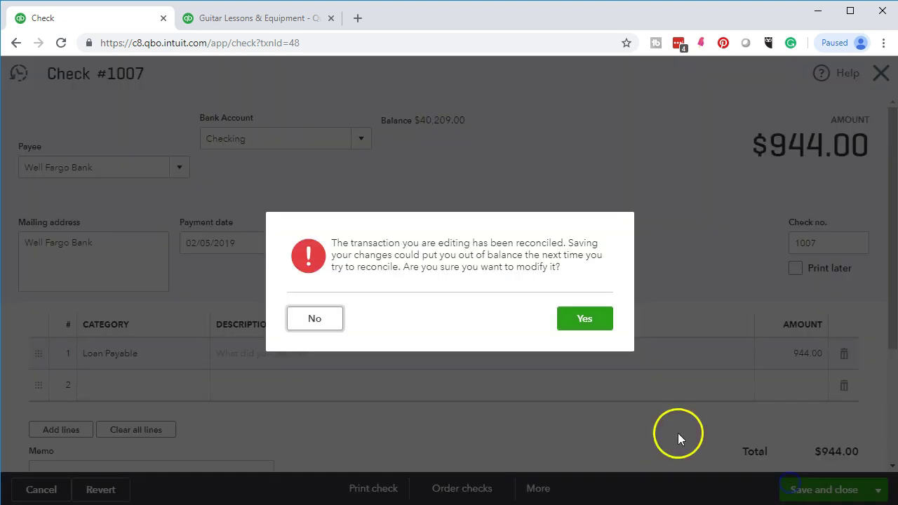
pyautogui.click(587, 327)
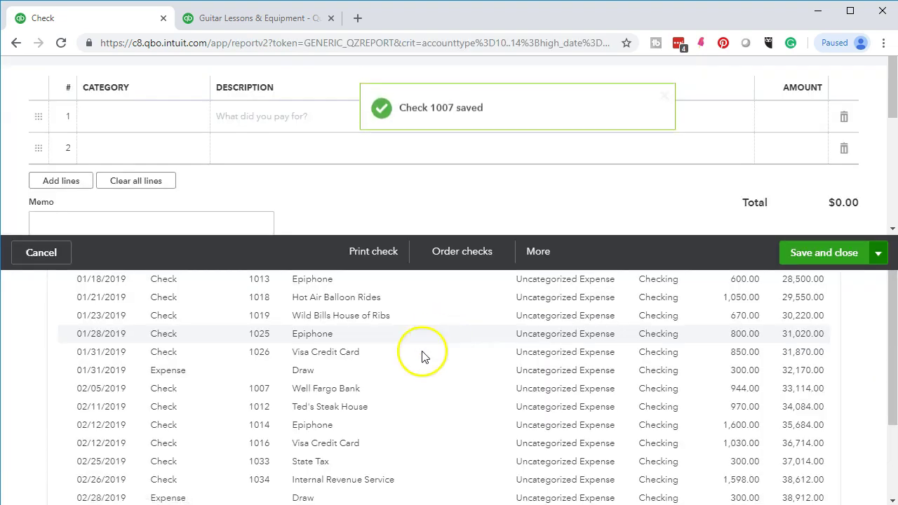
pyautogui.scroll(5, 285, 419)
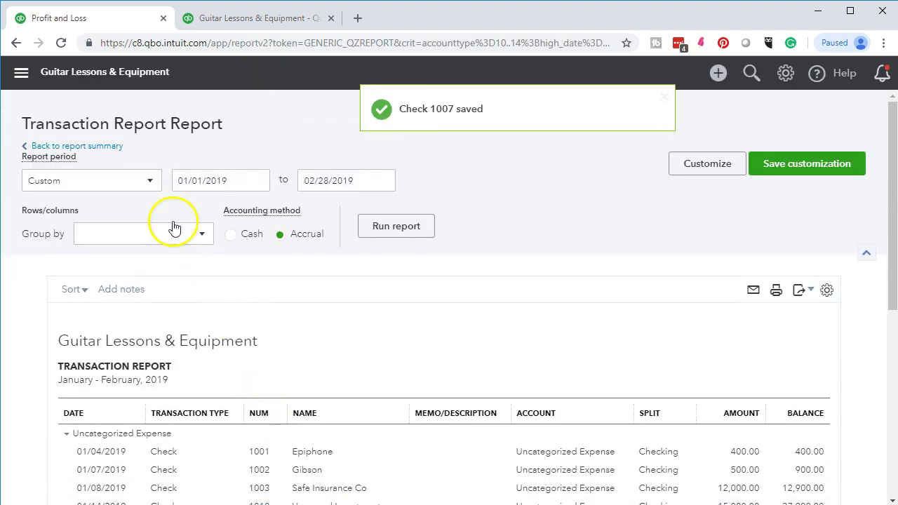
# Return to the Profit and Loss summary showing Uncategorized Expense at 37,968.00, then switch to the Balance Sheet tab.
pyautogui.click(106, 148)
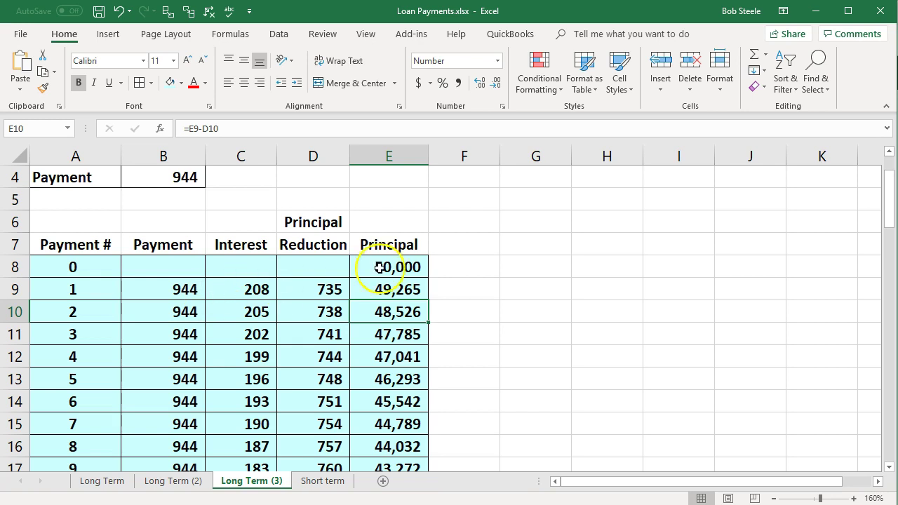
pyautogui.click(816, 19)
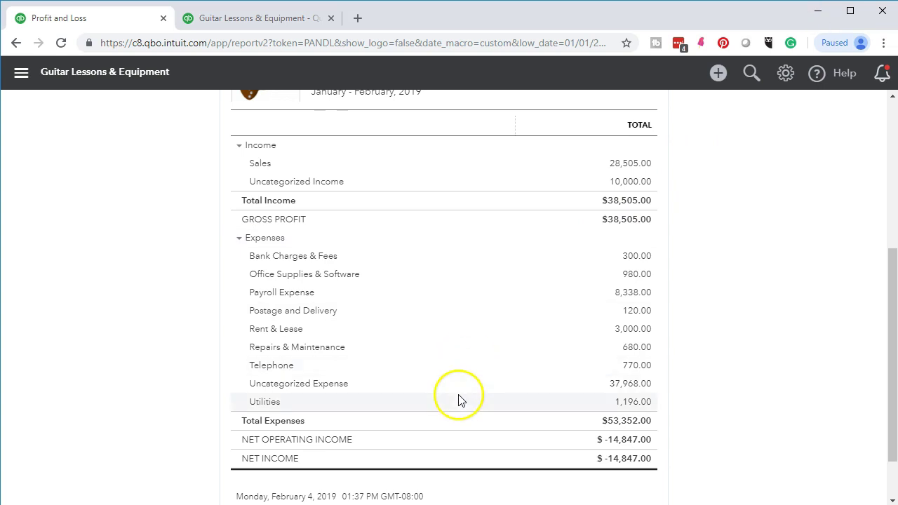
pyautogui.click(271, 19)
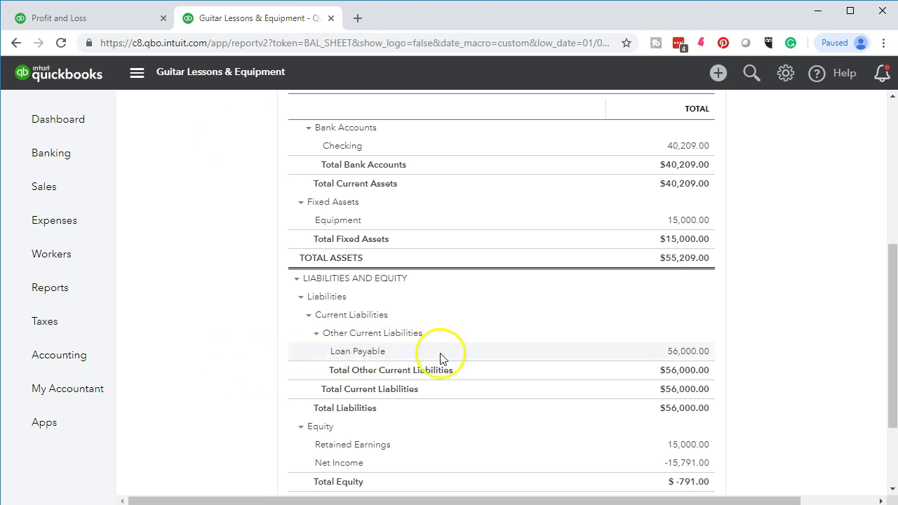
# Drill into the 56,000.00 Loan Payable balance, then return to Excel to check payment 6's principal reduction.
pyautogui.click(687, 358)
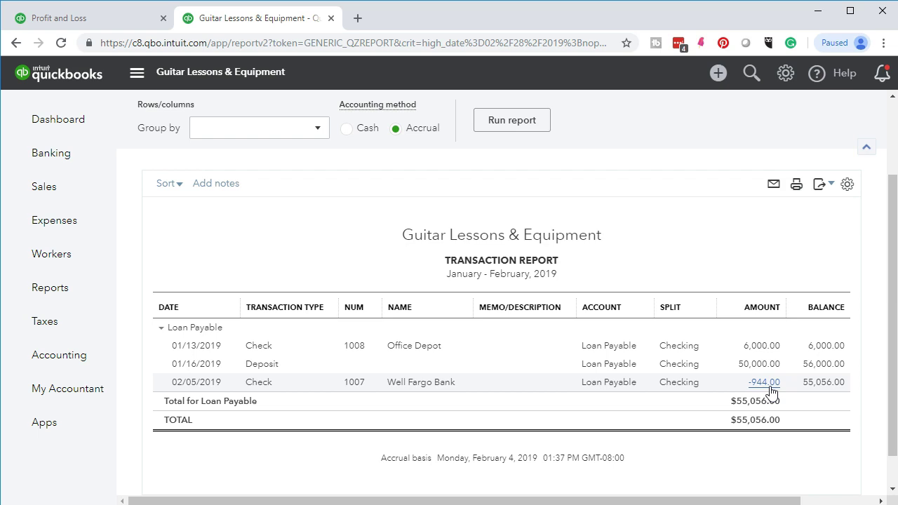
pyautogui.click(677, 417)
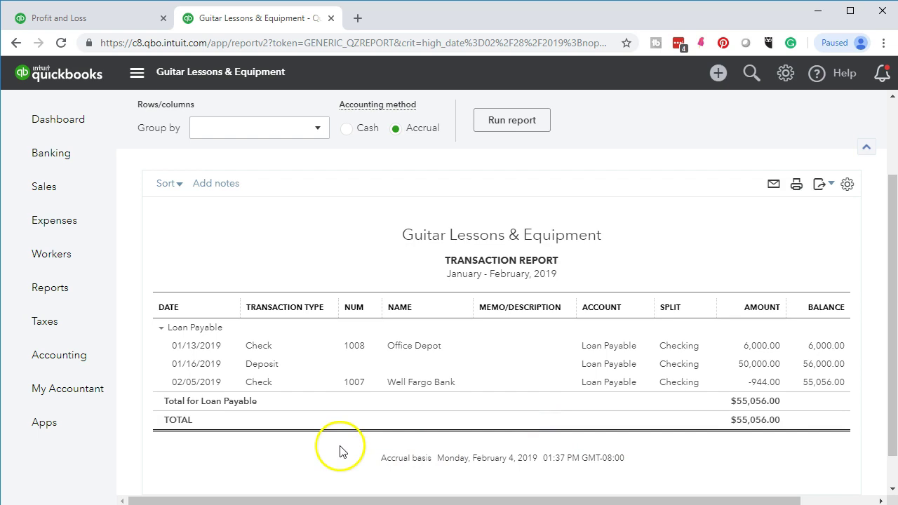
pyautogui.scroll(2, 334, 455)
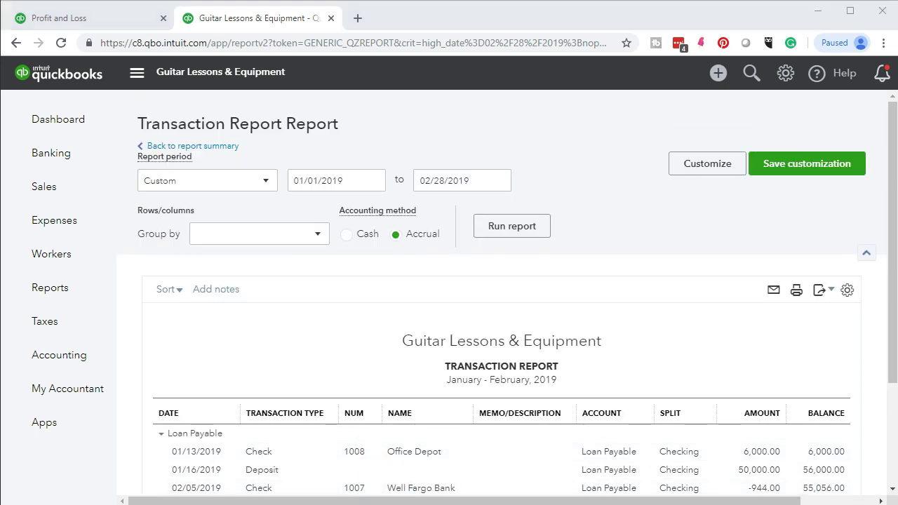
pyautogui.hotkey('alt', 'Tab')
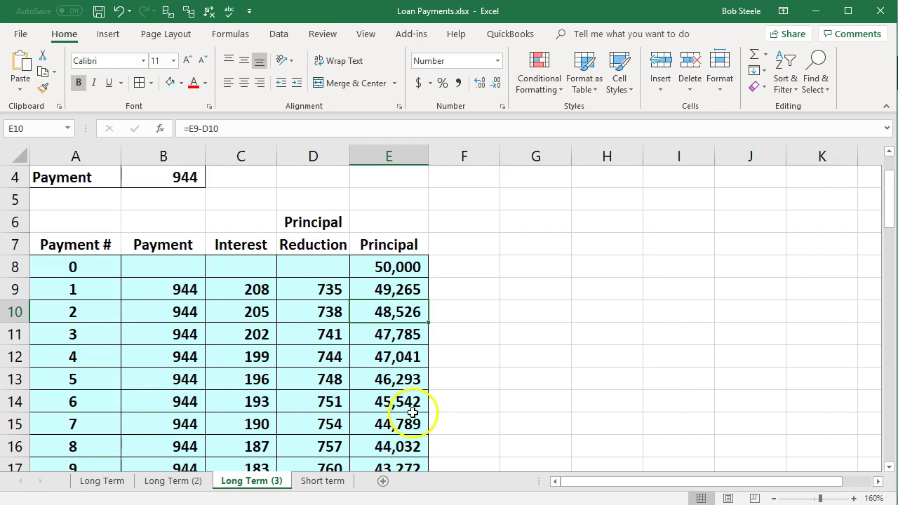
pyautogui.click(310, 405)
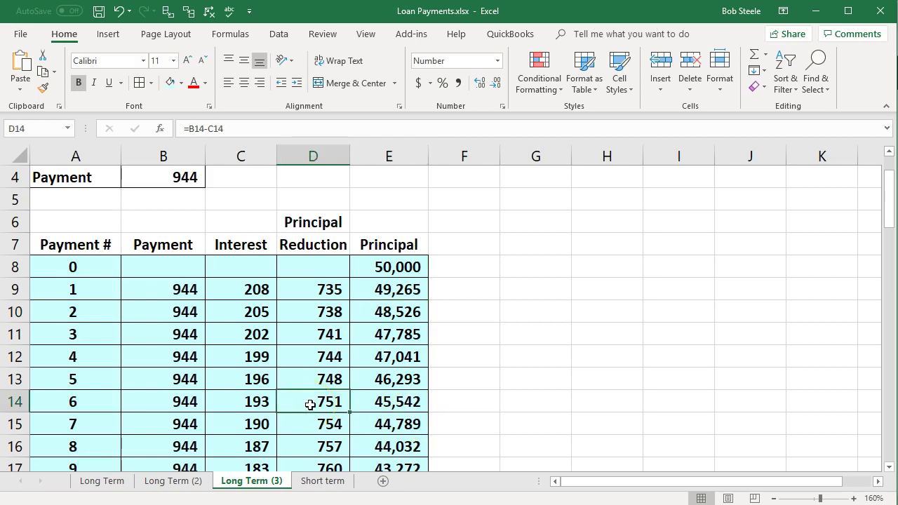